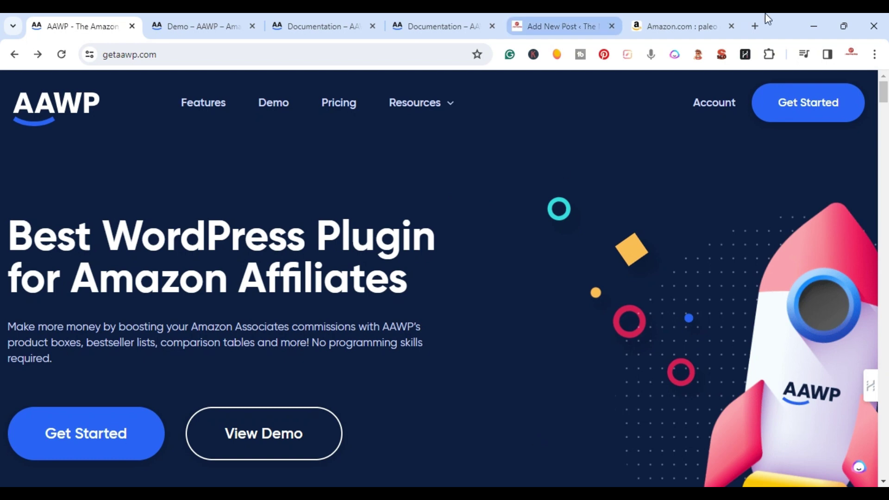
- Open the AAWP live demo page and scroll through it
click(185, 24)
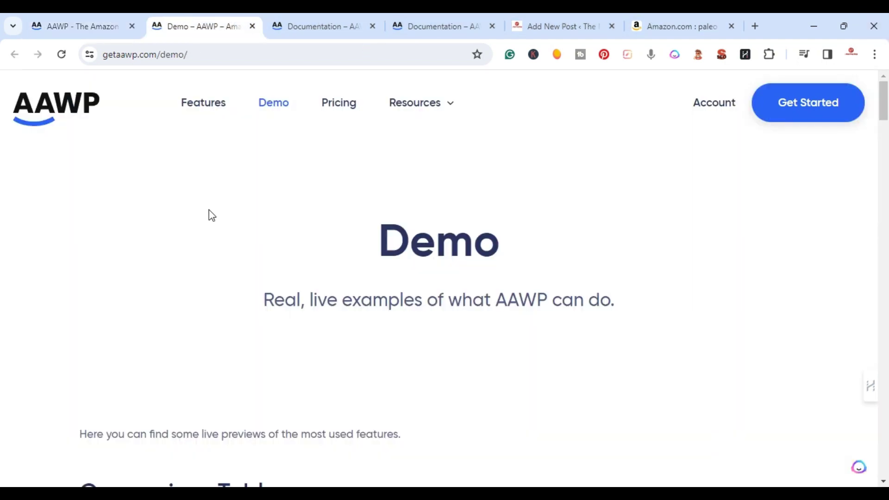
scroll(210, 215, down, 4)
scroll(212, 219, down, 3)
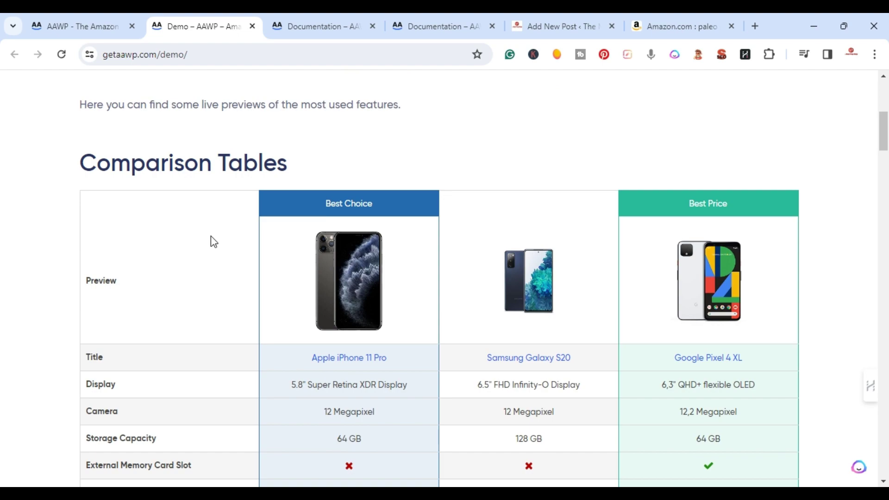
scroll(211, 236, down, 13)
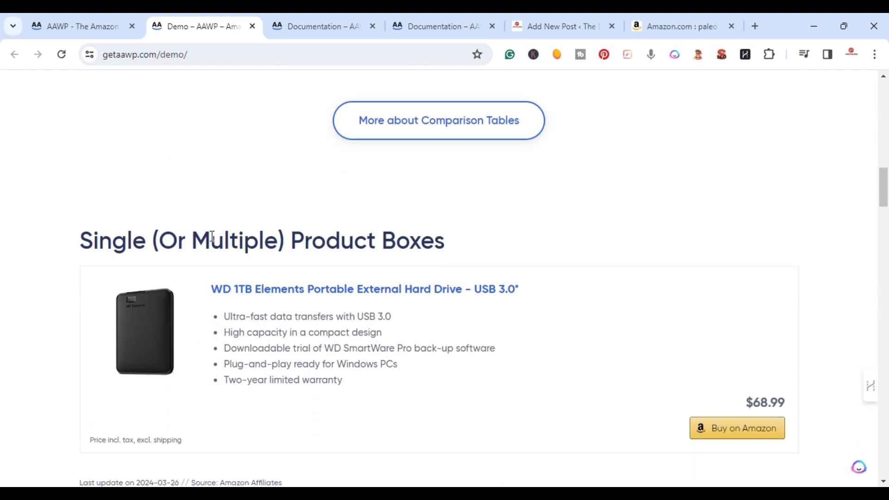
scroll(213, 237, down, 10)
scroll(212, 237, up, 2)
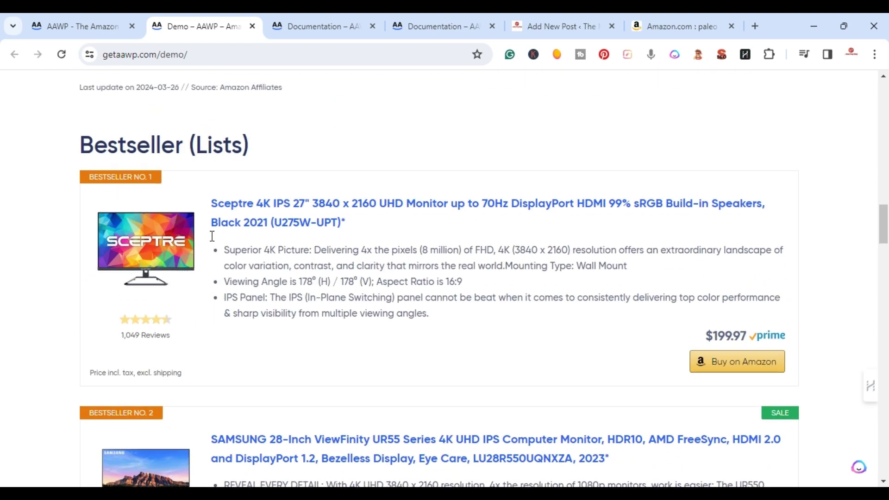
scroll(211, 237, down, 18)
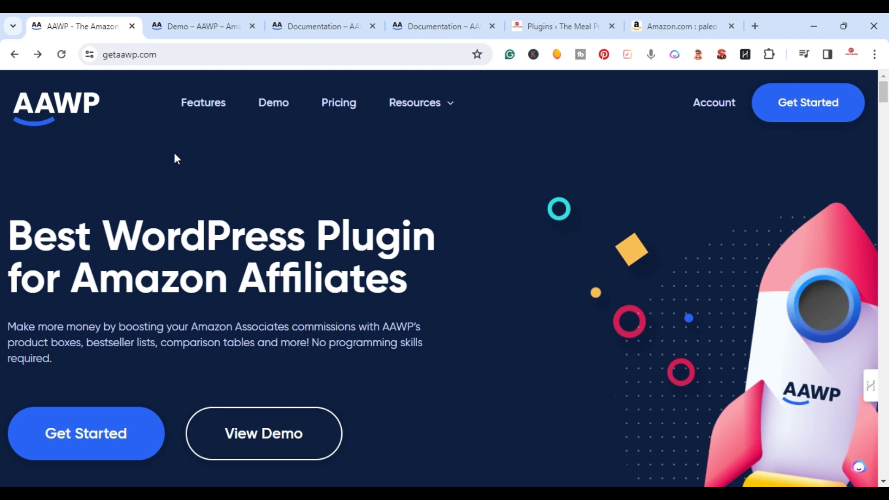
- Confirm AAWP in the WordPress plugins list, then open the Browser Extension help article
click(573, 26)
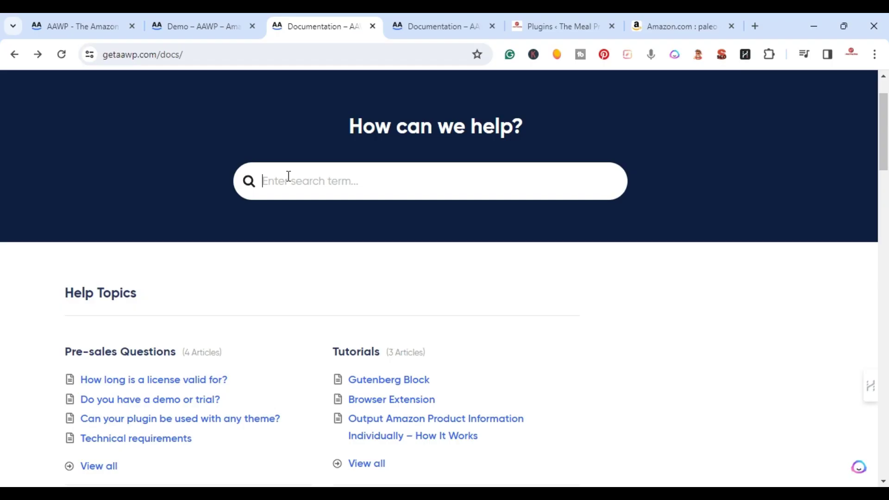
scroll(288, 176, down, 6)
scroll(288, 176, down, 7)
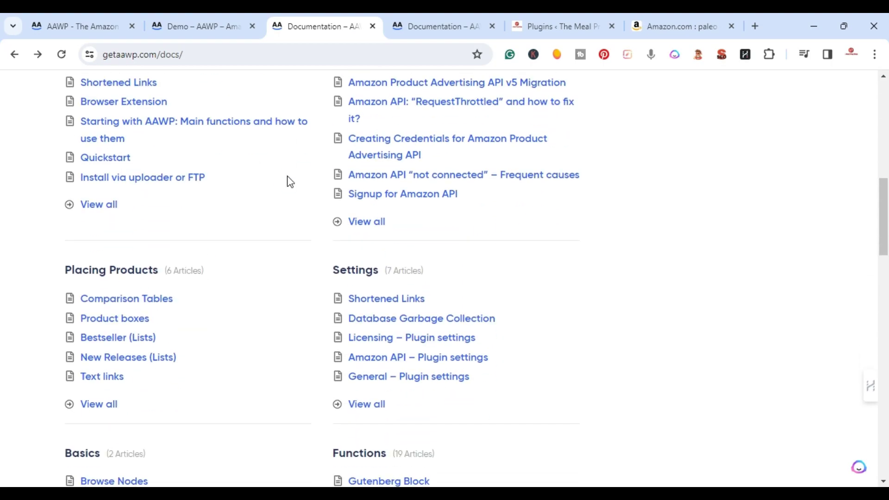
scroll(289, 181, up, 1)
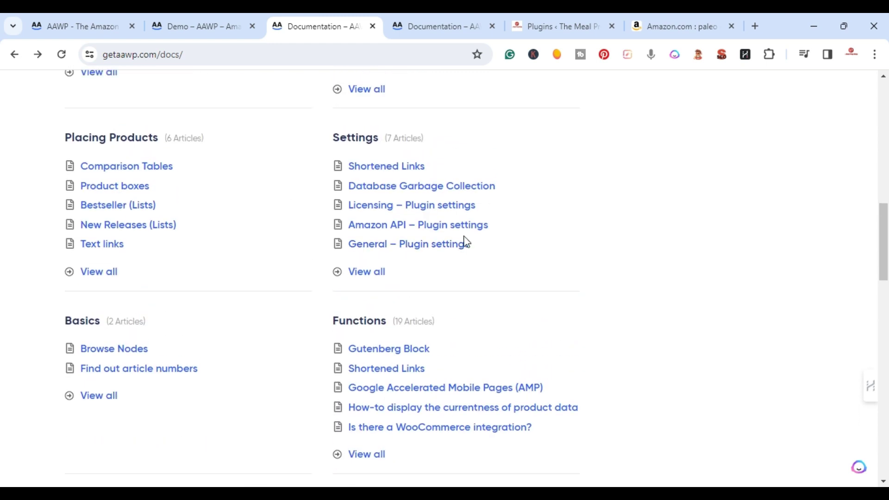
scroll(495, 237, up, 1)
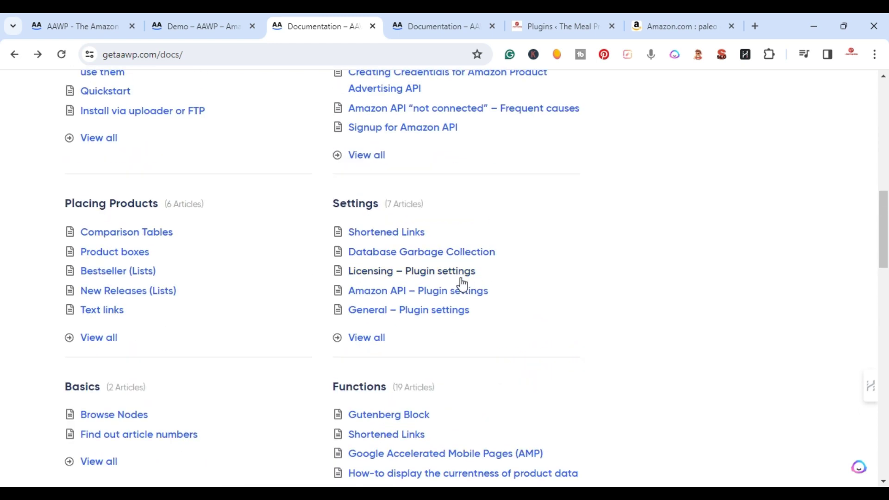
scroll(479, 302, up, 1)
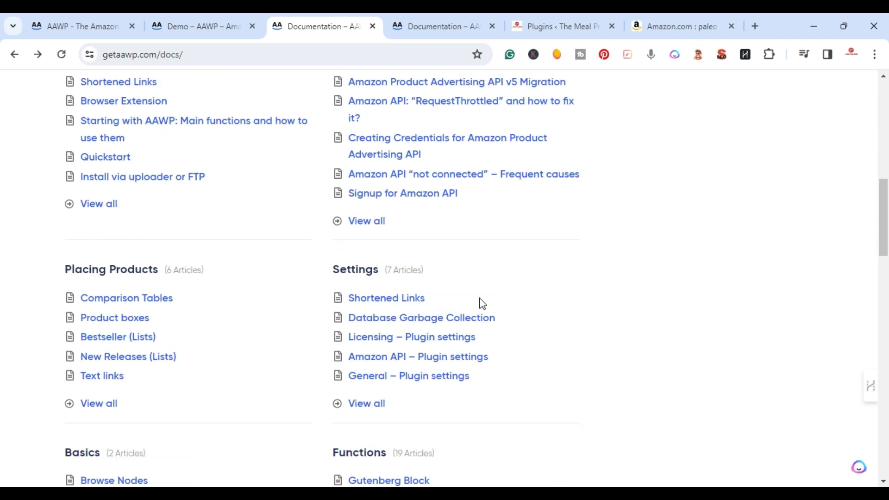
scroll(459, 261, up, 1)
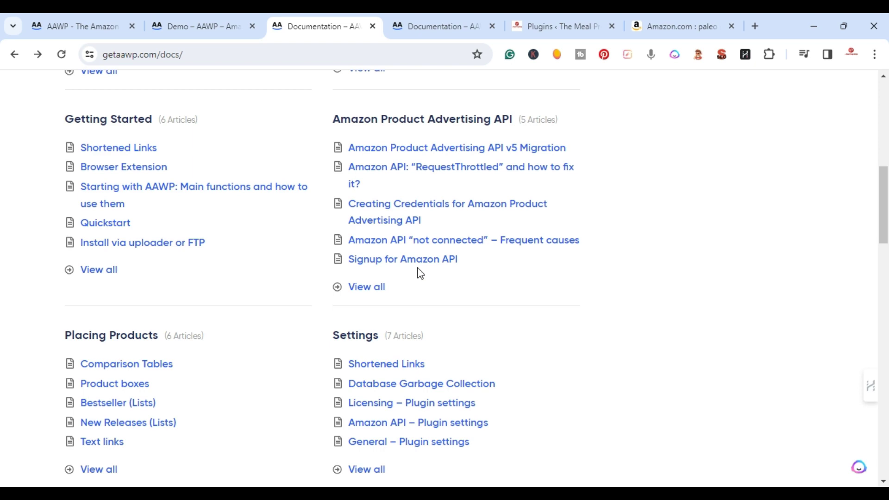
scroll(420, 272, up, 3)
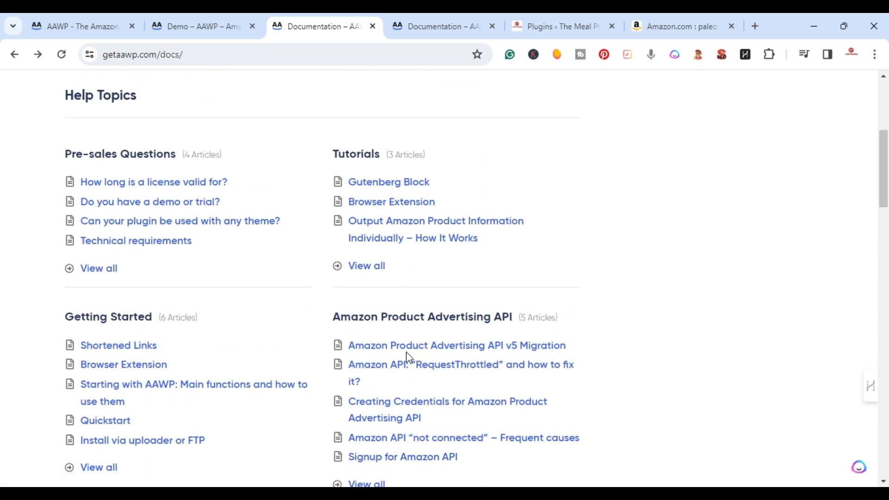
scroll(410, 358, down, 2)
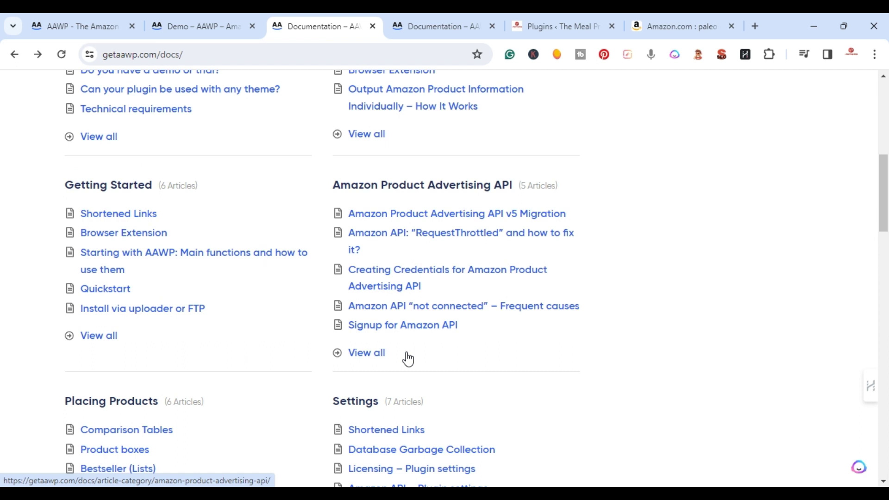
scroll(466, 369, up, 8)
scroll(466, 369, down, 3)
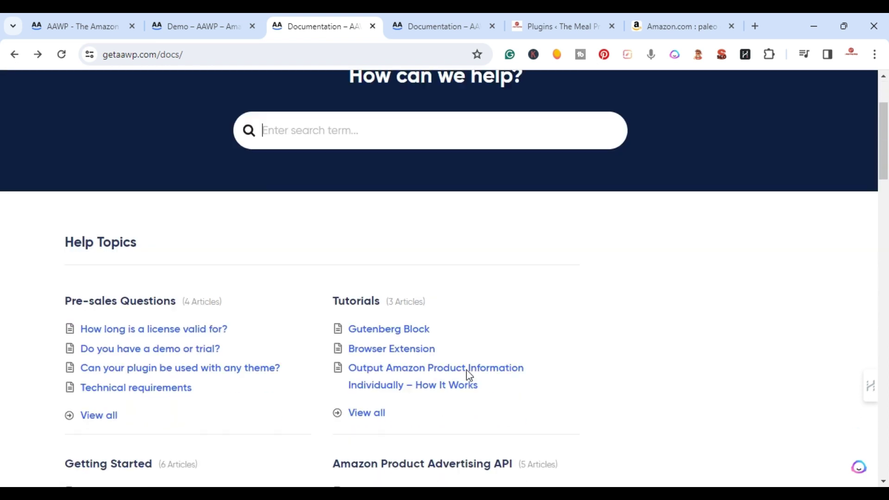
click(398, 343)
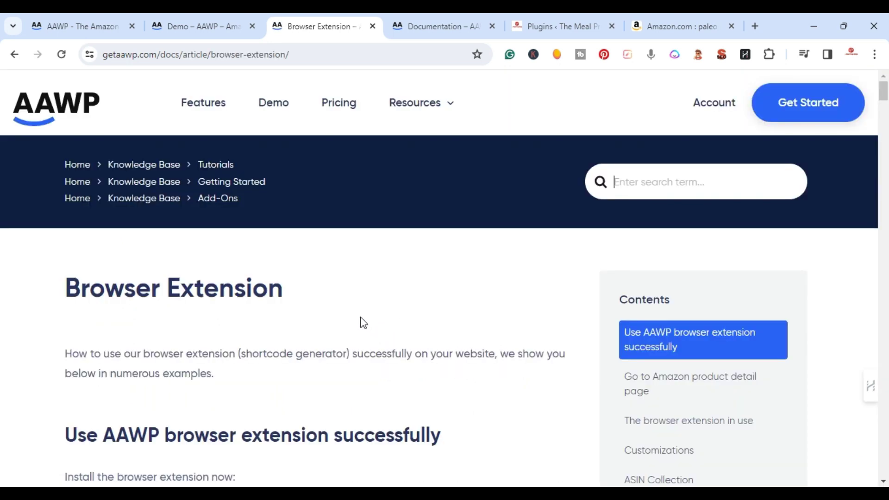
- Skim the Browser Extension guide, then go to the Quick Prep Paleo cookbook's Amazon page
scroll(363, 323, down, 4)
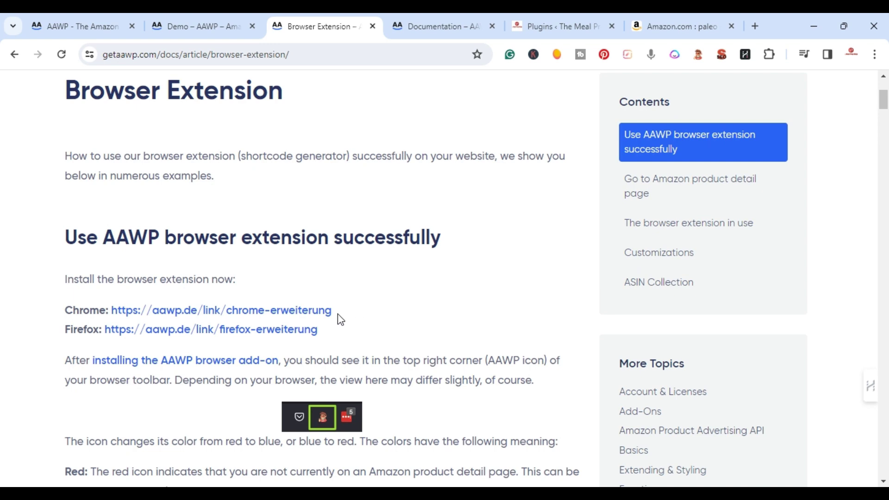
click(637, 28)
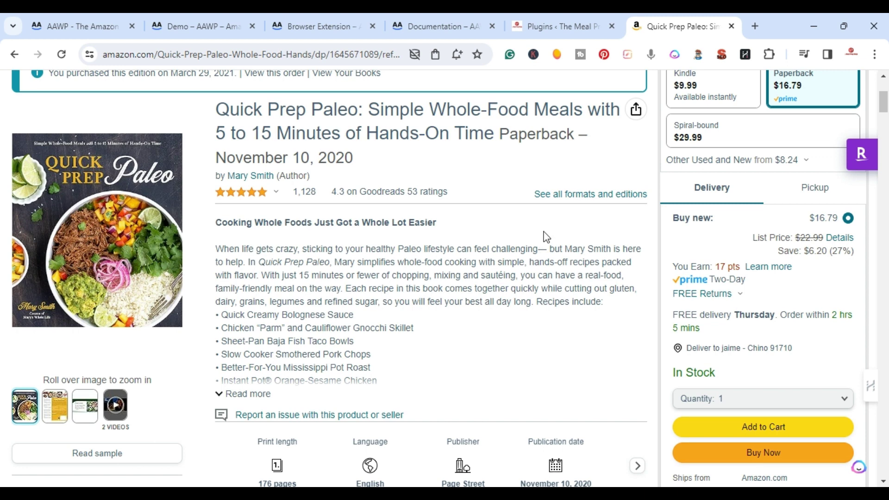
- Launch AAWP's shortcode generator for the Quick Prep Paleo book from the toolbar icon
click(698, 59)
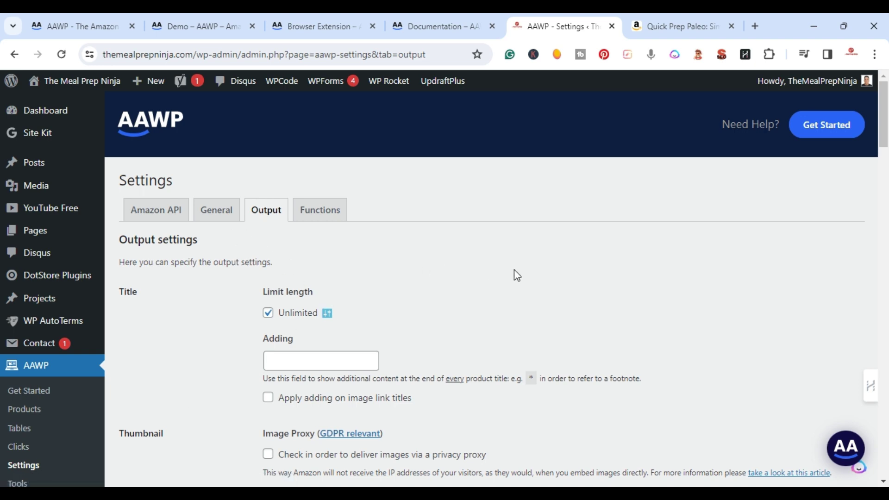
- Scroll the Output settings and review the Price reduction options, leaving them unchanged
scroll(514, 270, down, 3)
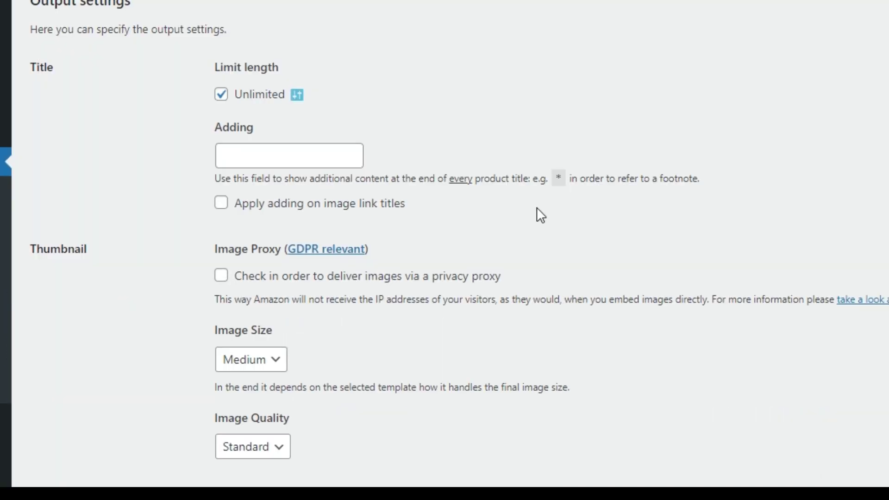
scroll(537, 208, down, 3)
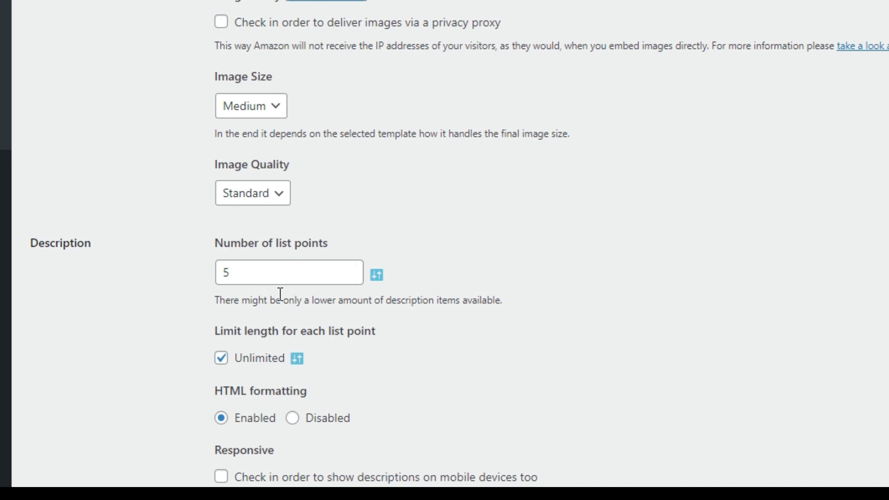
scroll(280, 294, down, 1)
scroll(281, 295, down, 2)
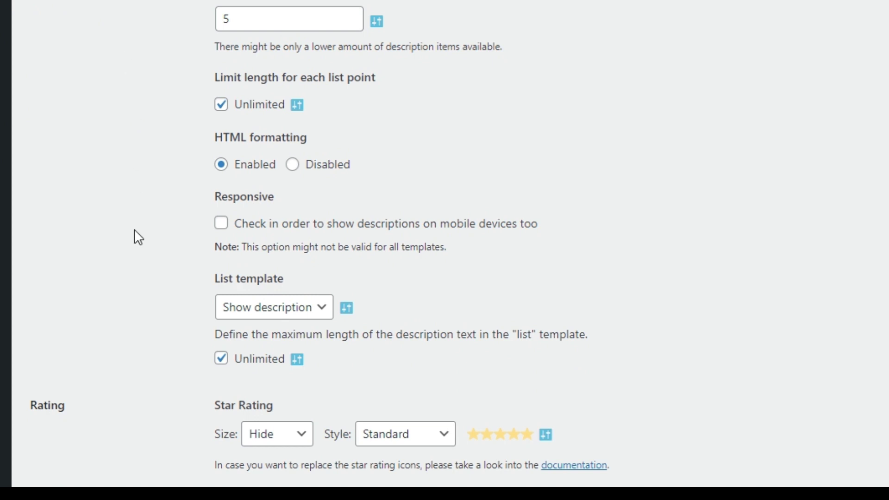
scroll(132, 236, down, 2)
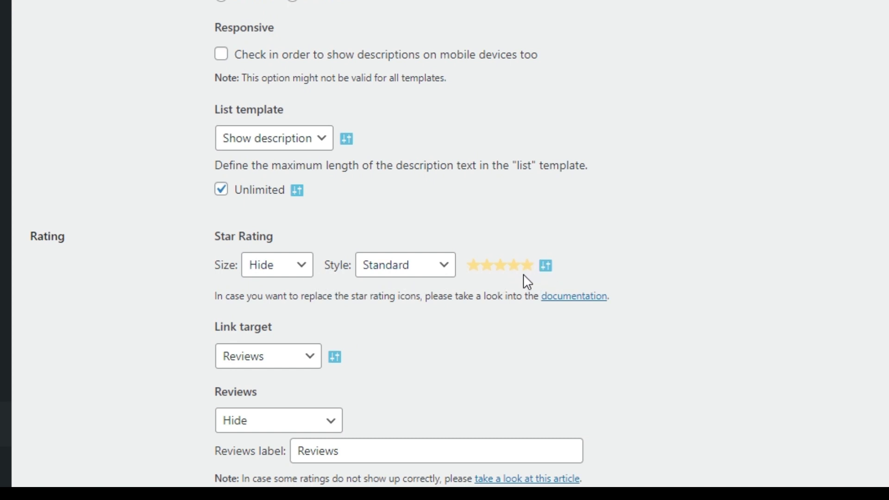
scroll(553, 267, down, 3)
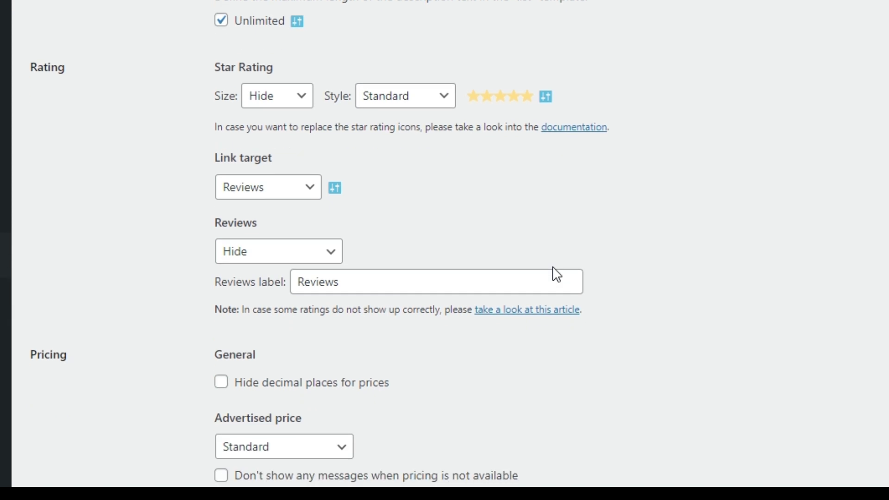
scroll(530, 281, down, 2)
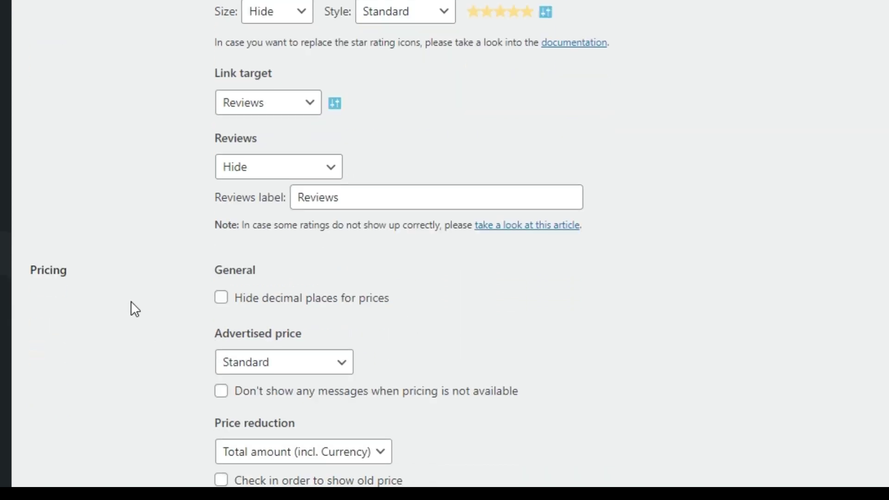
scroll(124, 309, down, 3)
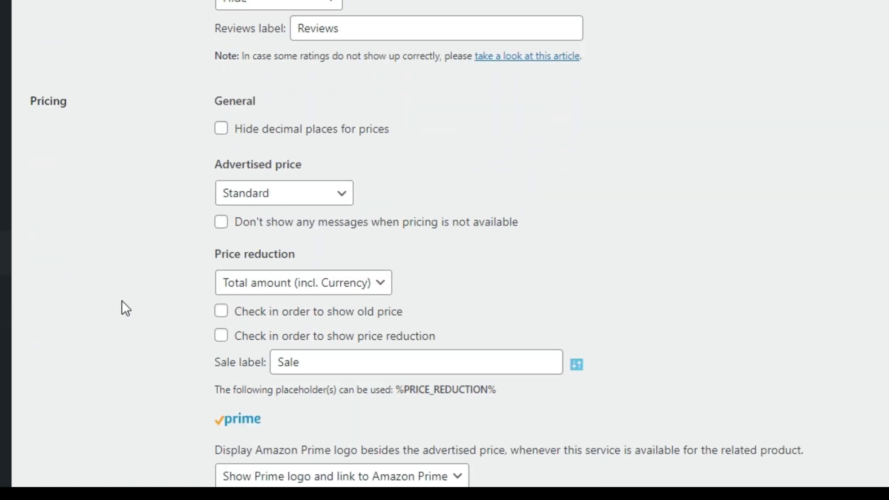
click(381, 284)
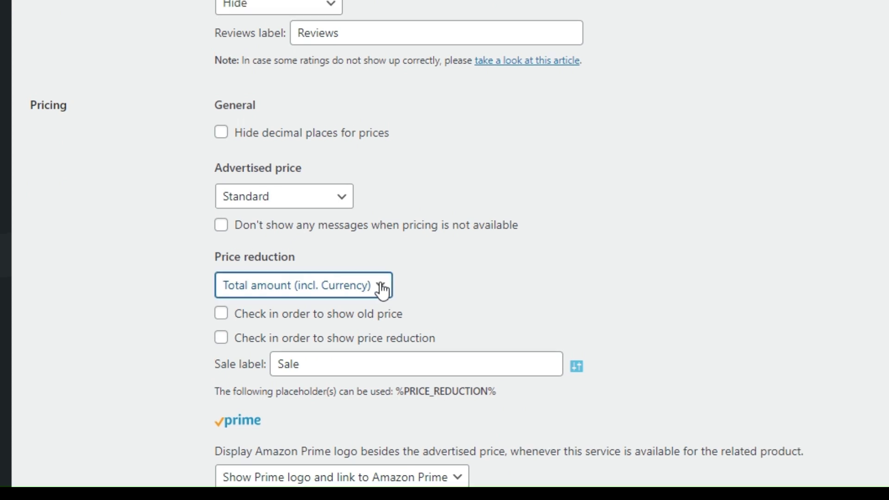
click(543, 254)
- Review the Prime logo options without changing them, then open the button style choices
scroll(544, 254, down, 2)
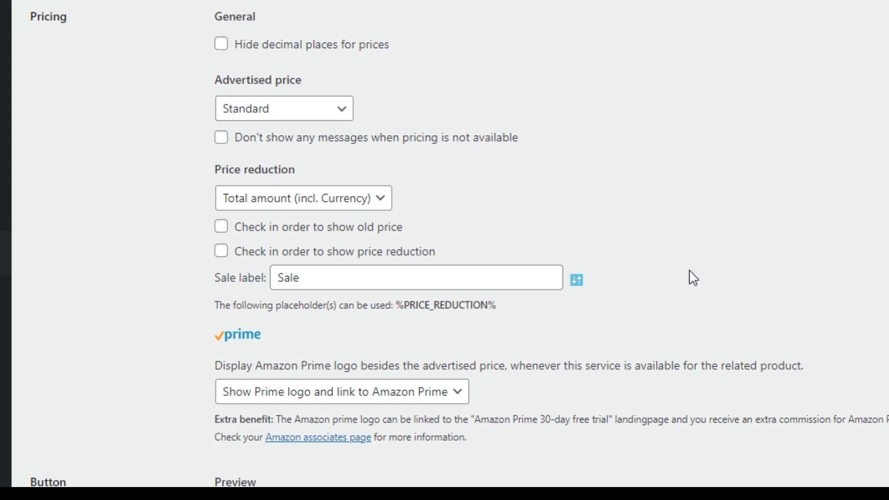
scroll(690, 273, down, 5)
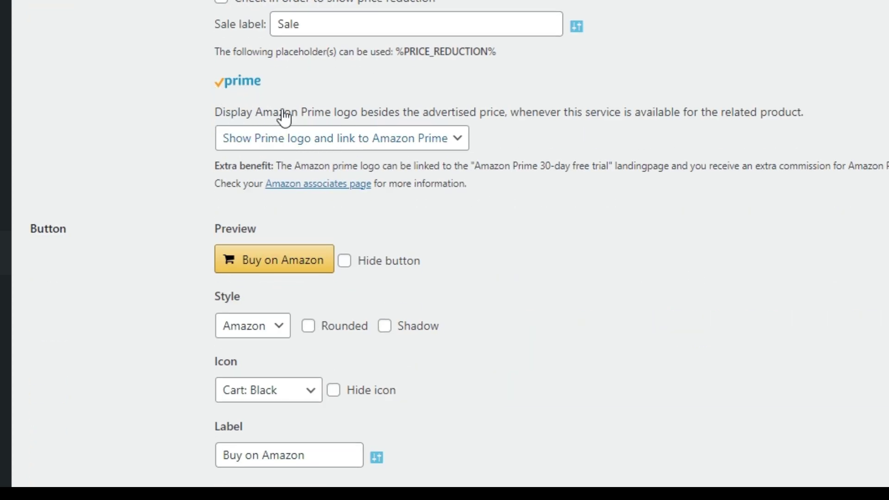
click(461, 139)
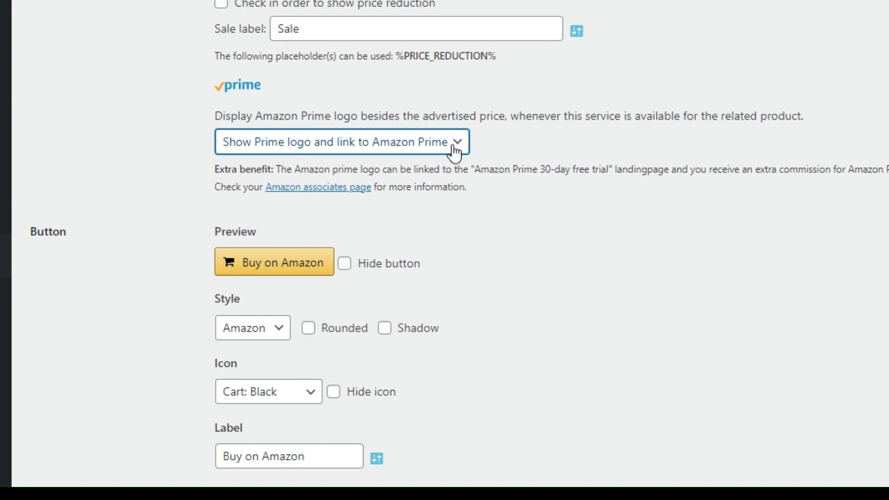
click(139, 172)
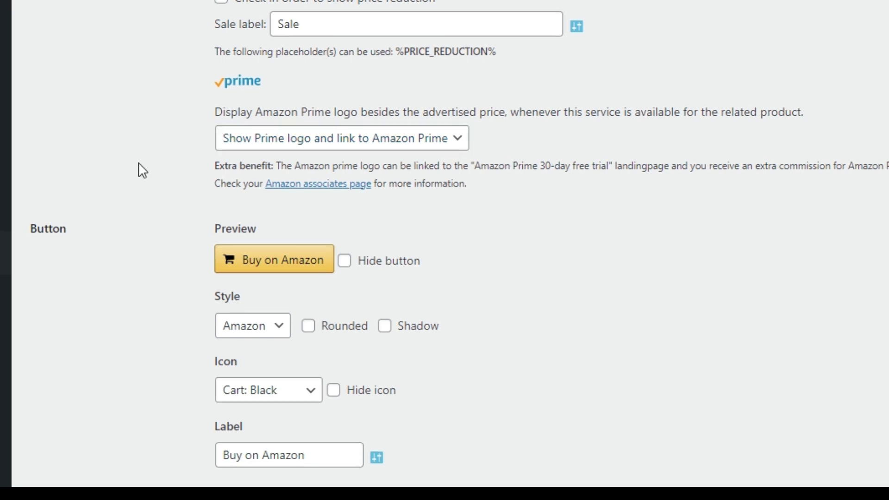
scroll(138, 171, down, 2)
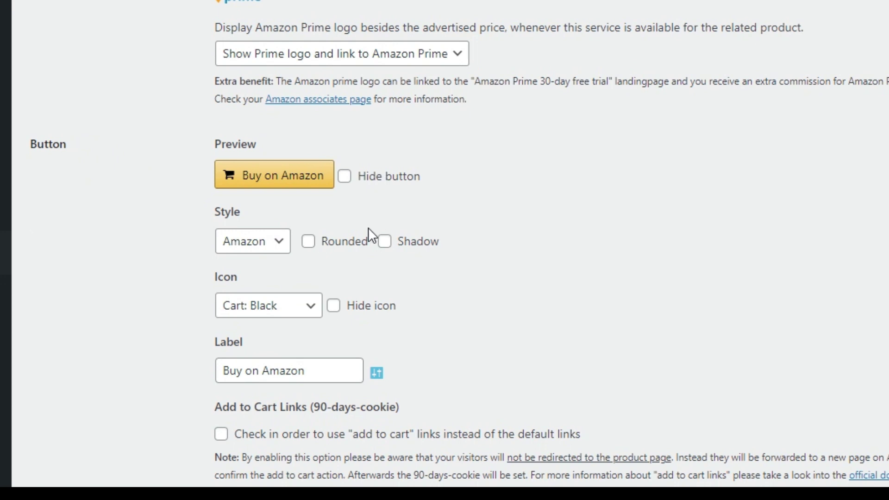
click(277, 248)
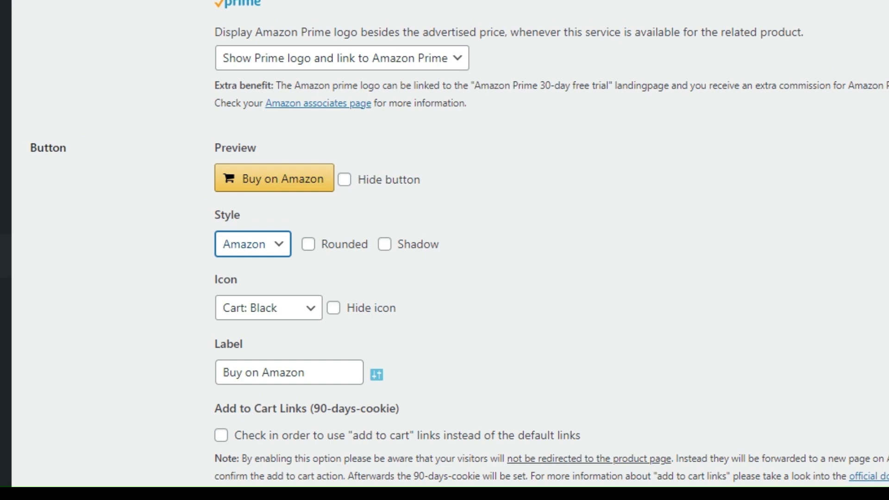
- Set the Buy on Amazon button style to Standard after briefly trying Red
click(284, 234)
click(290, 188)
scroll(278, 185, down, 4)
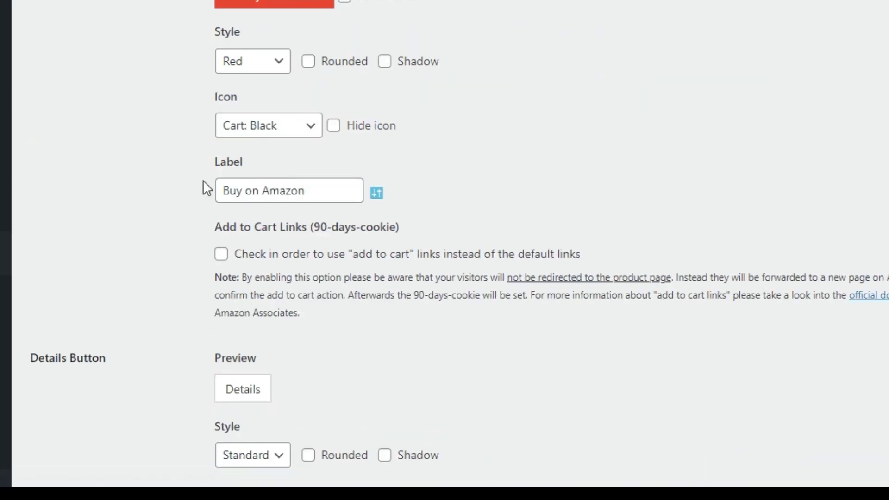
scroll(139, 174, up, 4)
click(256, 238)
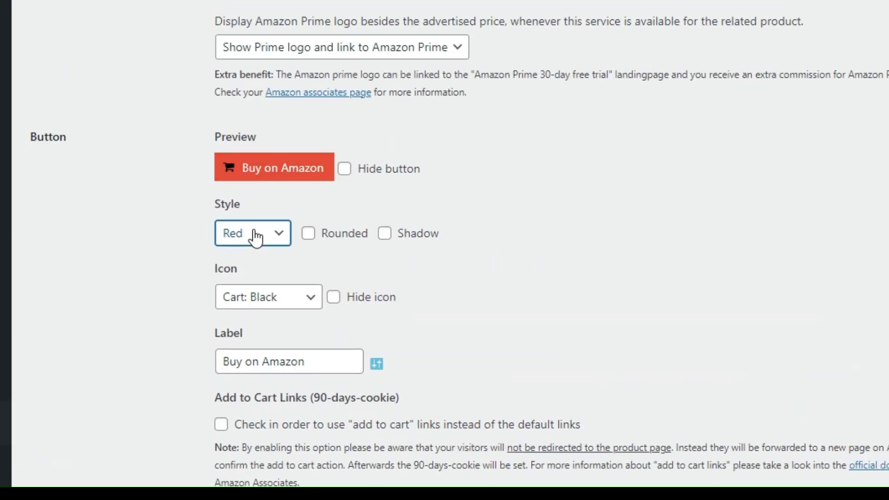
click(252, 255)
scroll(129, 229, down, 2)
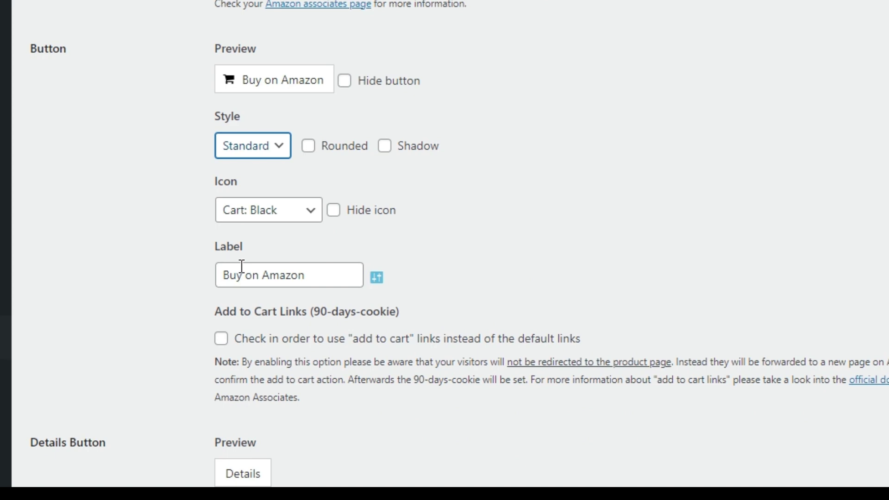
scroll(349, 297, down, 5)
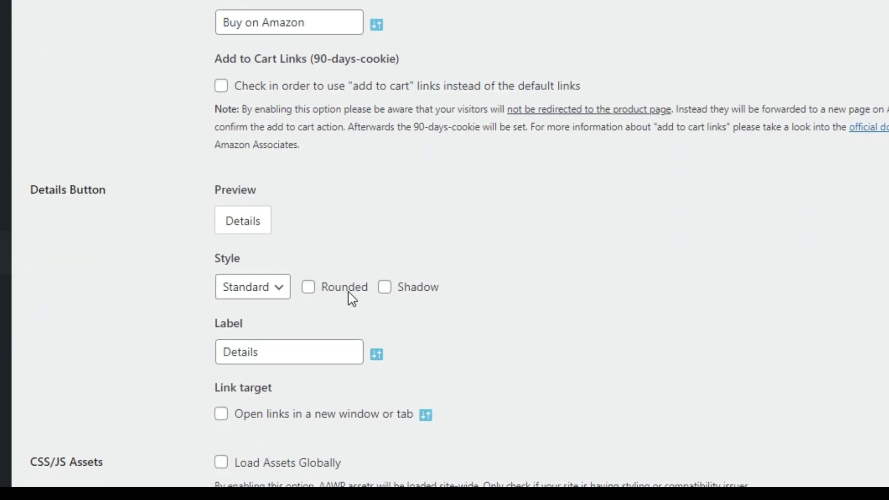
scroll(350, 301, down, 5)
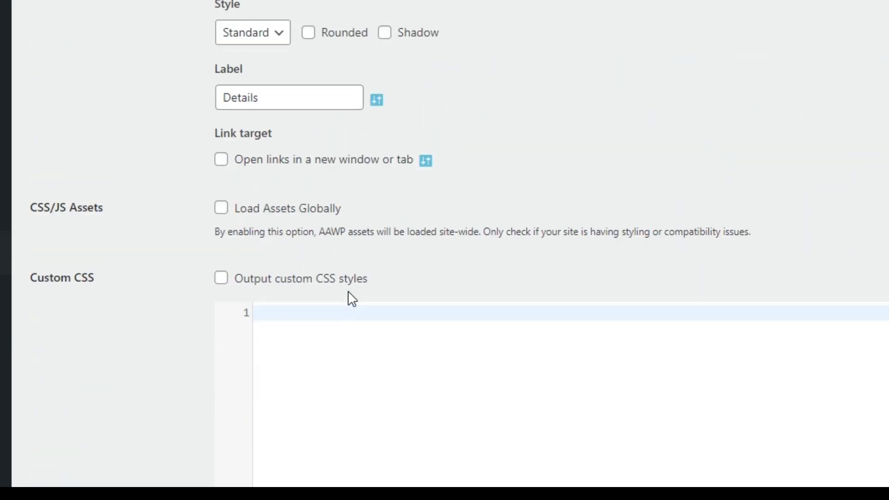
scroll(352, 299, up, 15)
scroll(351, 304, up, 20)
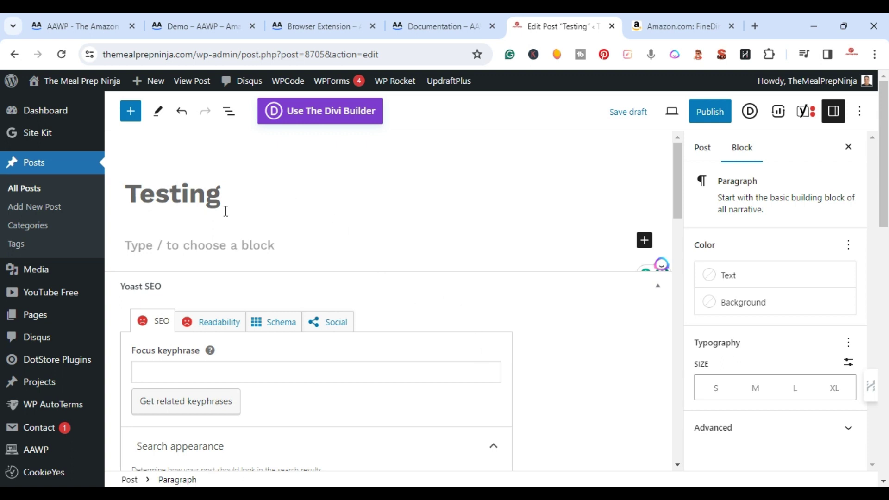
- Insert the AAWP block via an 'aa' block search and browse its display-variant cards
click(644, 242)
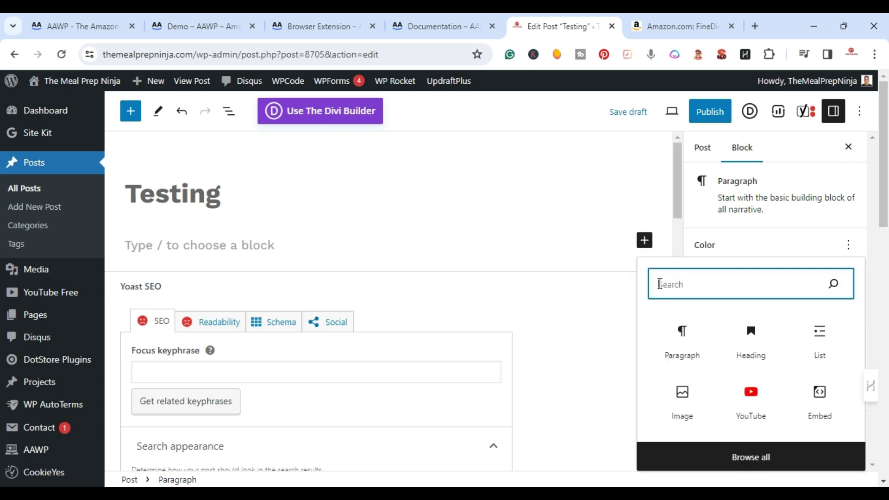
text(aawp)
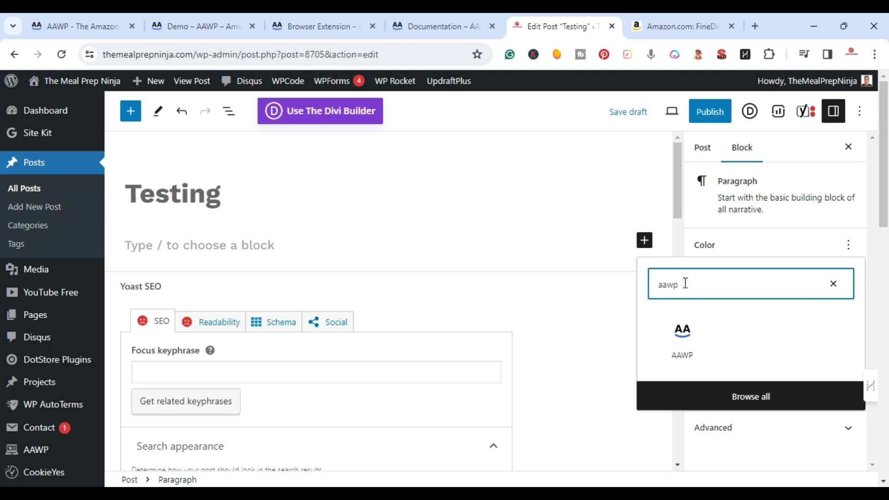
click(684, 342)
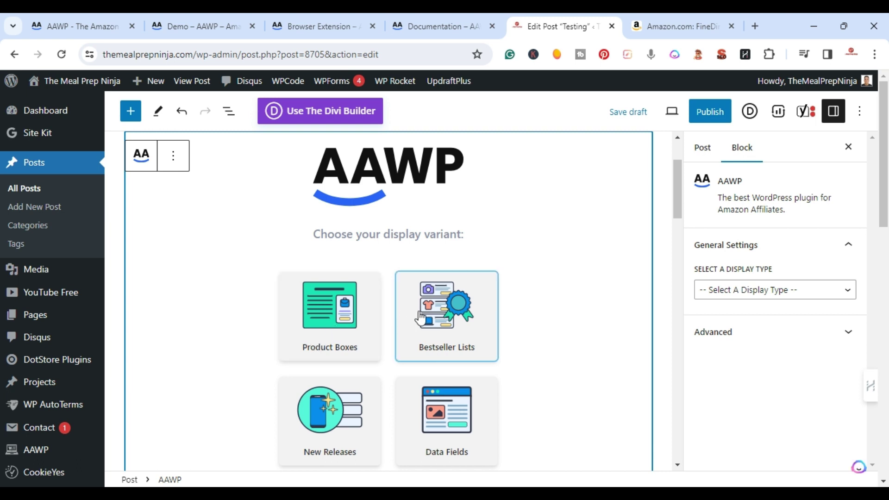
scroll(418, 318, down, 2)
scroll(456, 337, down, 2)
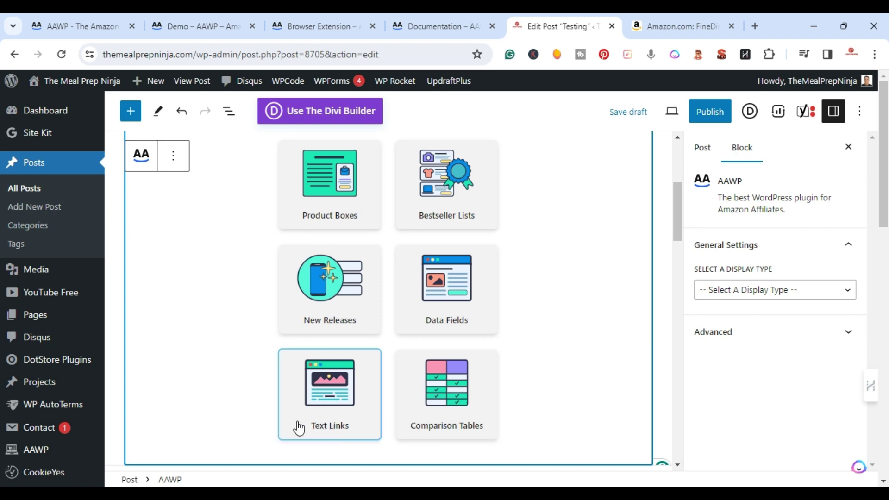
scroll(521, 395, up, 5)
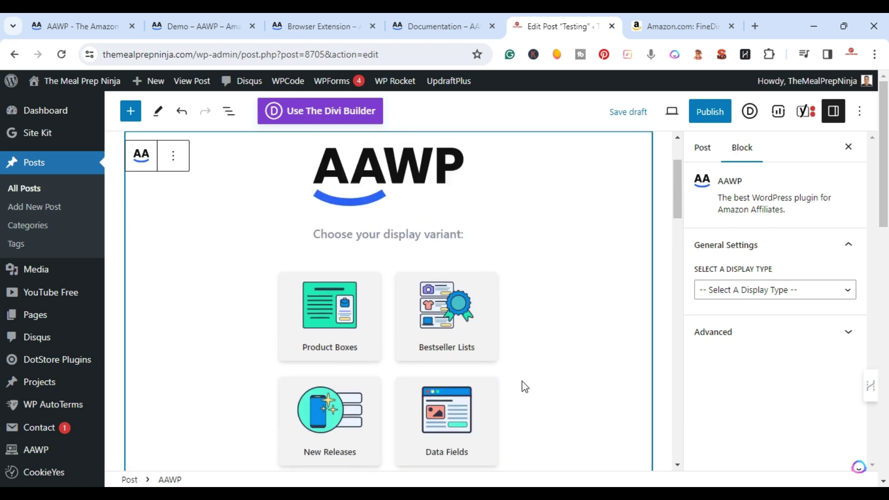
scroll(517, 366, up, 1)
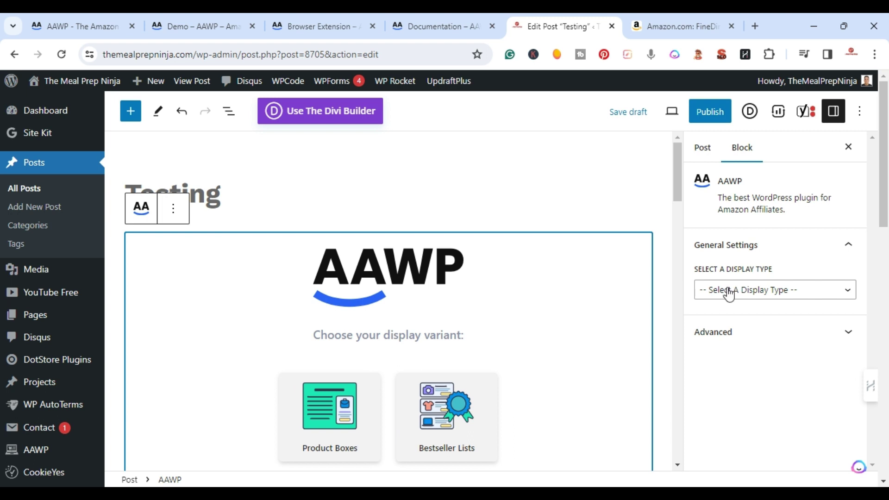
- Make the block a Product Box for the FineDine 24 Piece glass containers, ASIN B07WT6K984
click(359, 418)
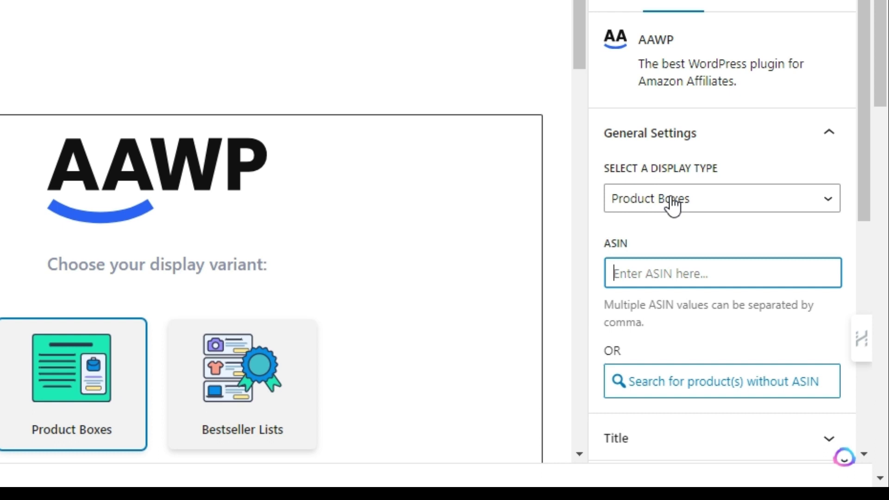
click(759, 291)
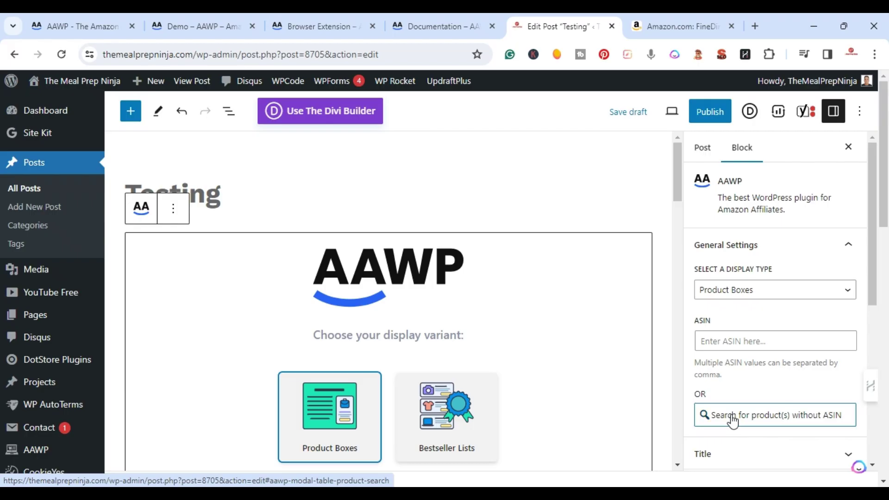
click(660, 391)
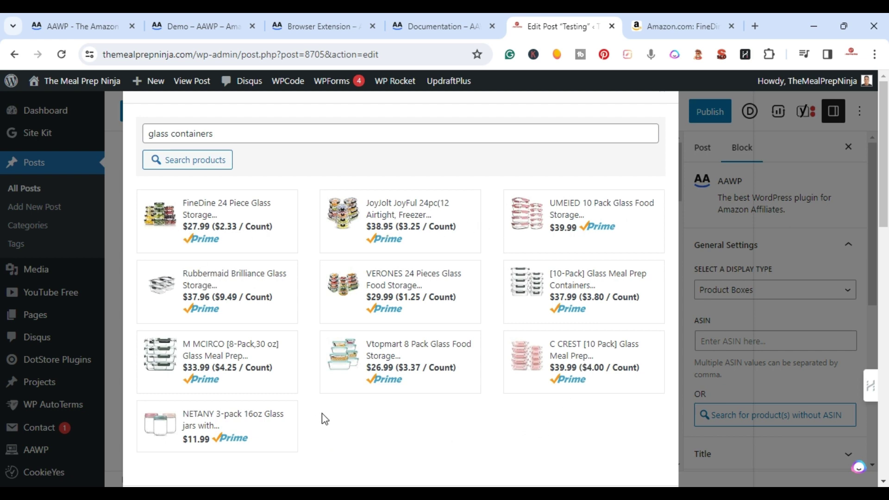
click(221, 224)
scroll(166, 429, down, 1)
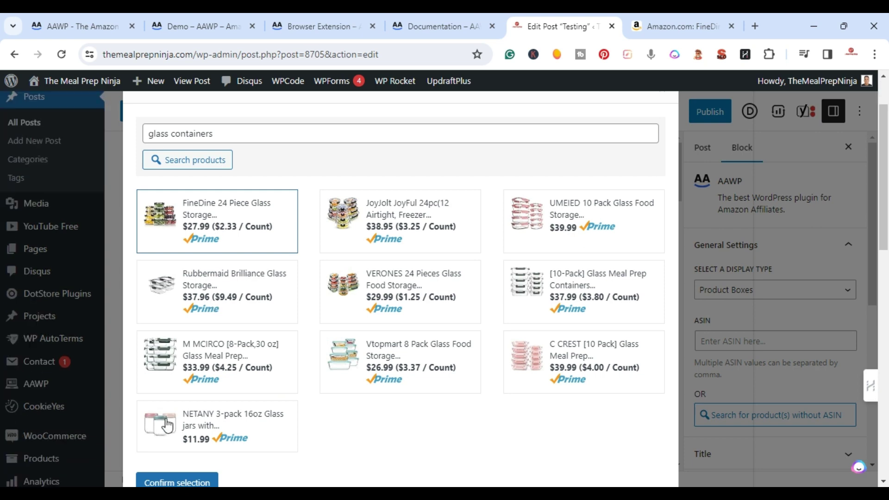
click(179, 478)
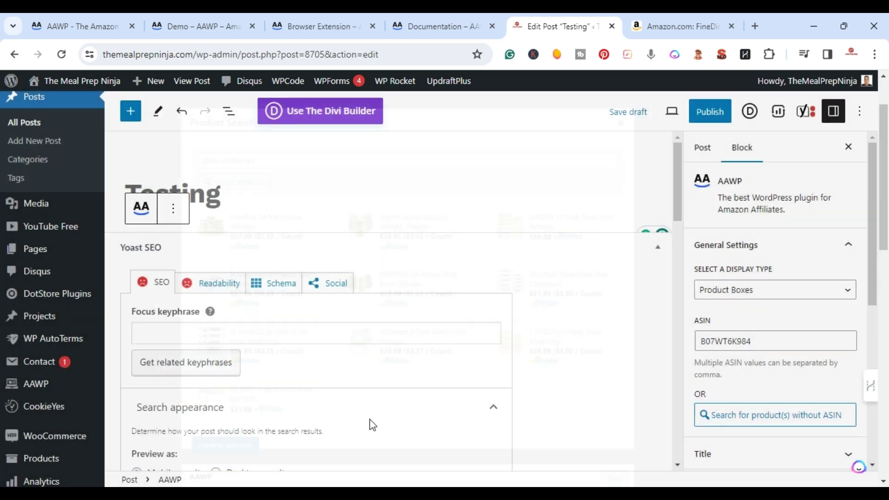
scroll(338, 265, down, 1)
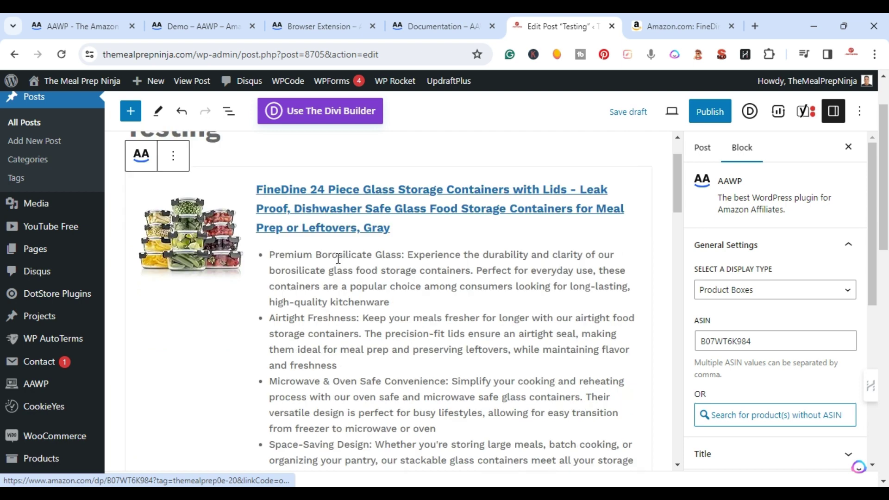
scroll(337, 227, up, 1)
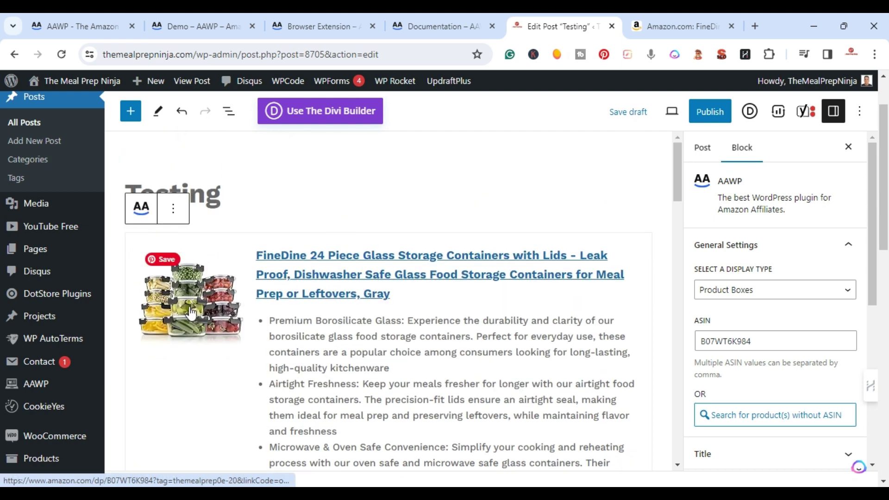
scroll(495, 275, down, 1)
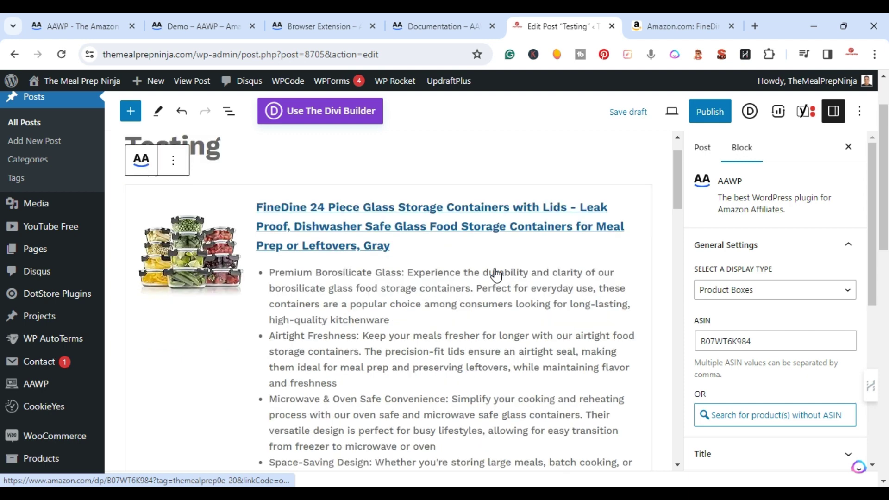
scroll(496, 275, down, 4)
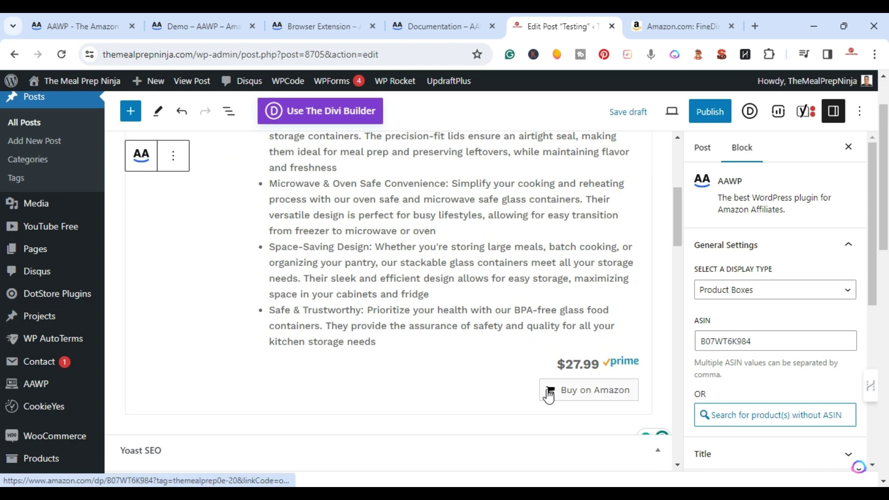
scroll(351, 367, up, 5)
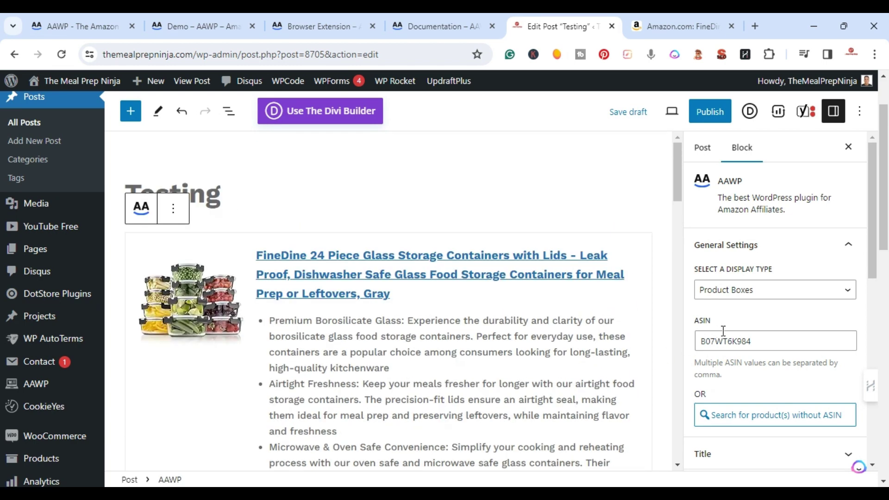
scroll(723, 331, down, 3)
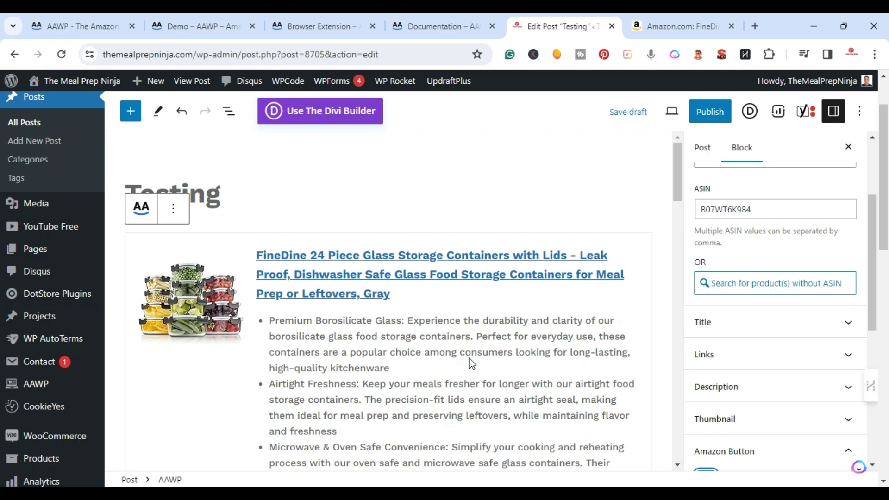
scroll(336, 321, down, 3)
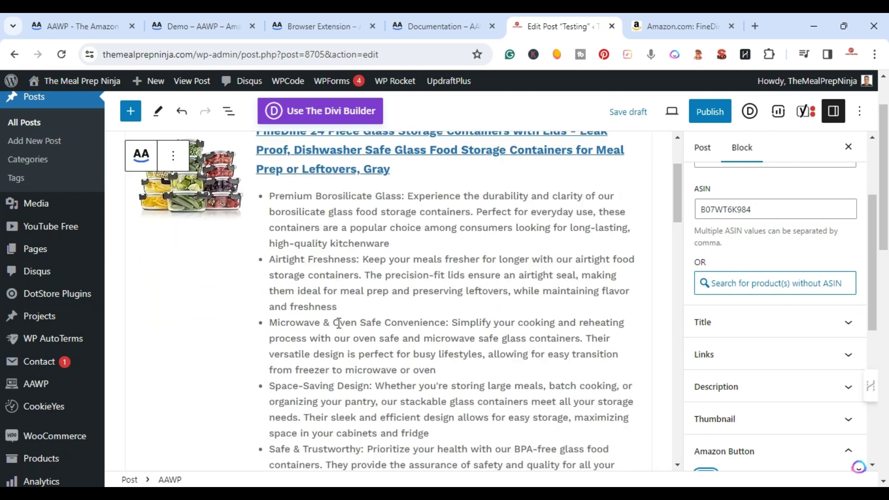
scroll(792, 378, down, 3)
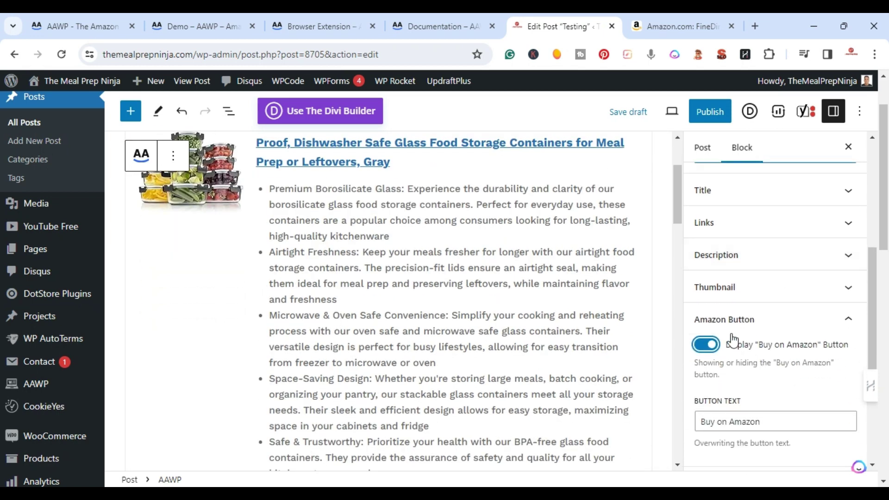
scroll(662, 354, down, 5)
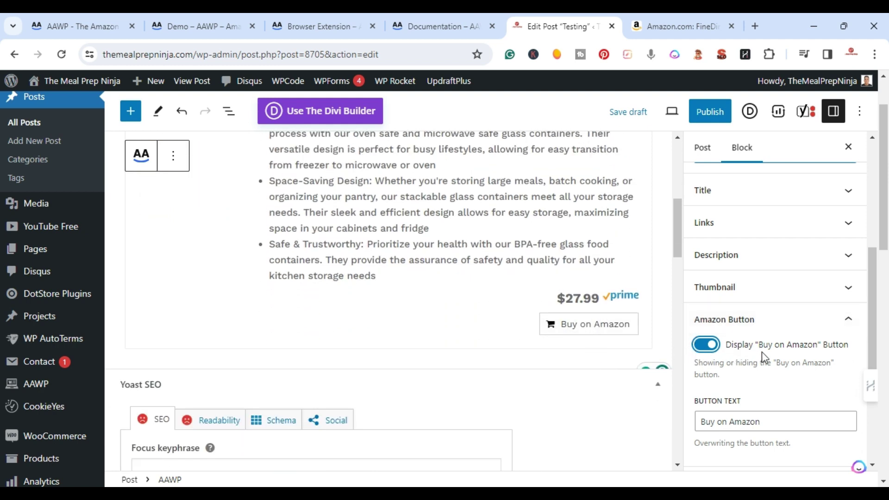
- Turn on the Display "Buy on Amazon" Button option for the FineDine product box
click(702, 345)
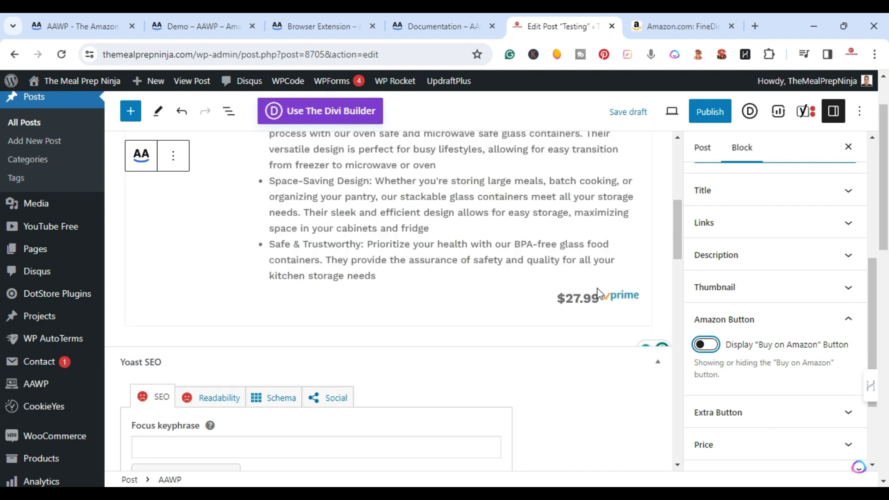
scroll(754, 359, down, 3)
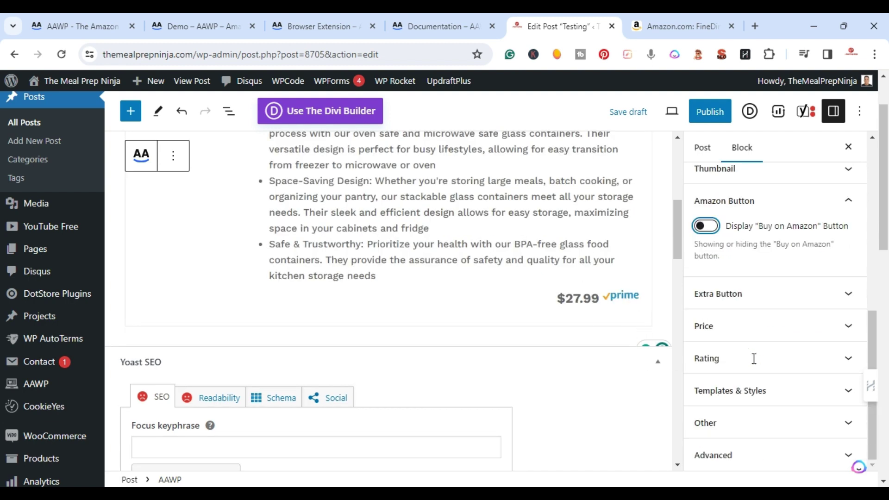
scroll(379, 241, up, 4)
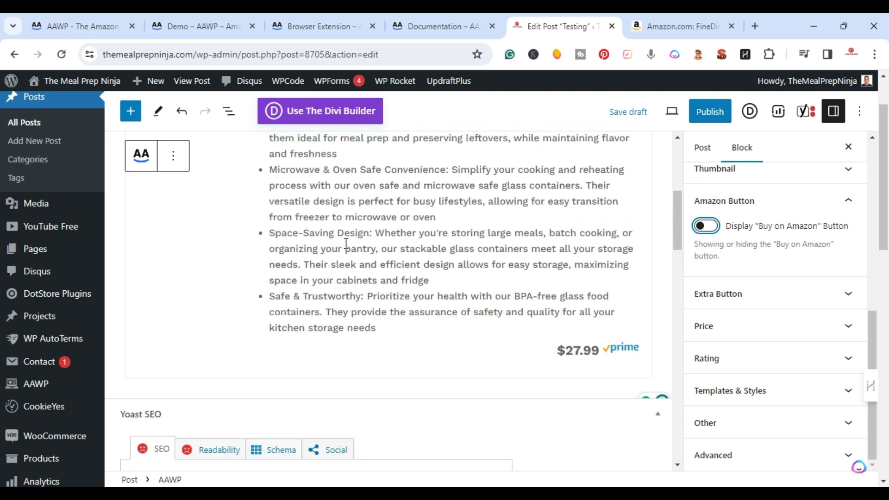
scroll(603, 358, down, 2)
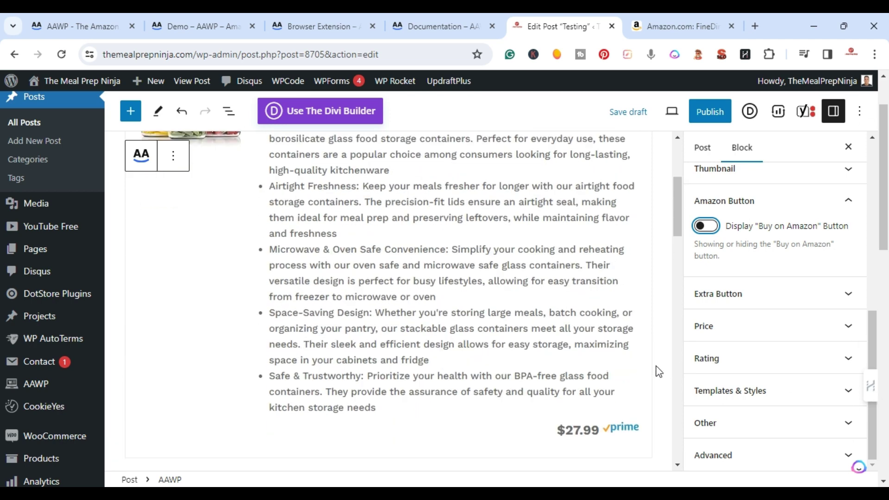
scroll(794, 373, down, 4)
scroll(719, 383, up, 4)
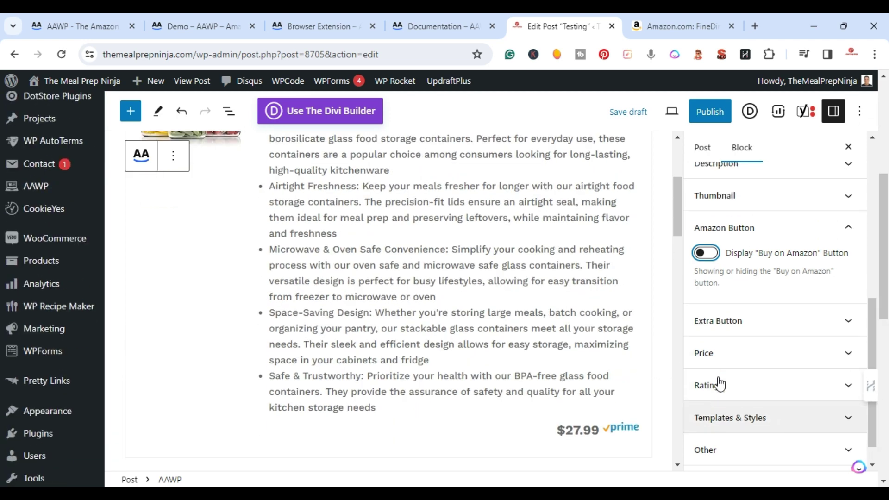
scroll(725, 383, down, 3)
click(707, 292)
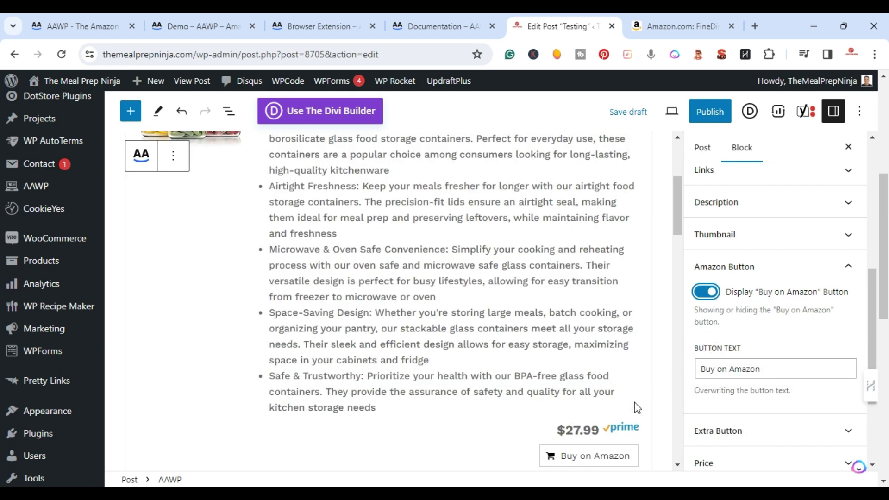
- Glance at the thumbnail settings, then deselect the block to show the post settings
scroll(741, 406, up, 2)
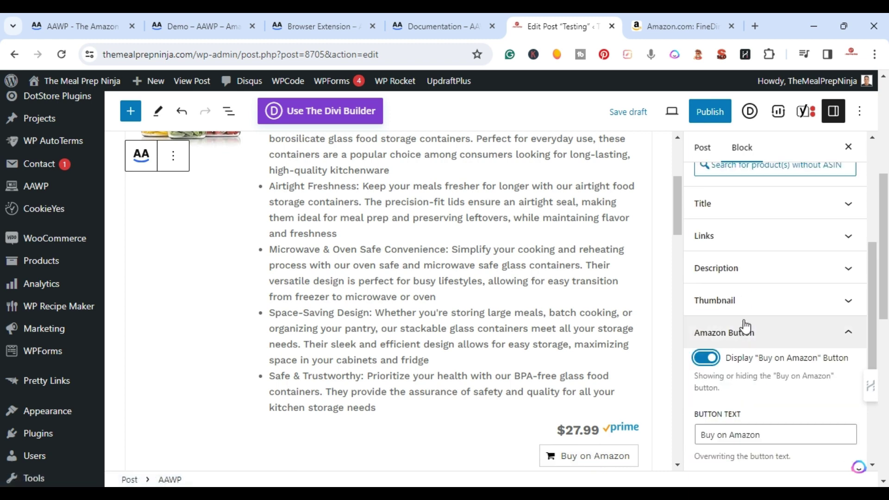
click(843, 301)
scroll(842, 301, down, 3)
scroll(818, 304, up, 3)
click(849, 348)
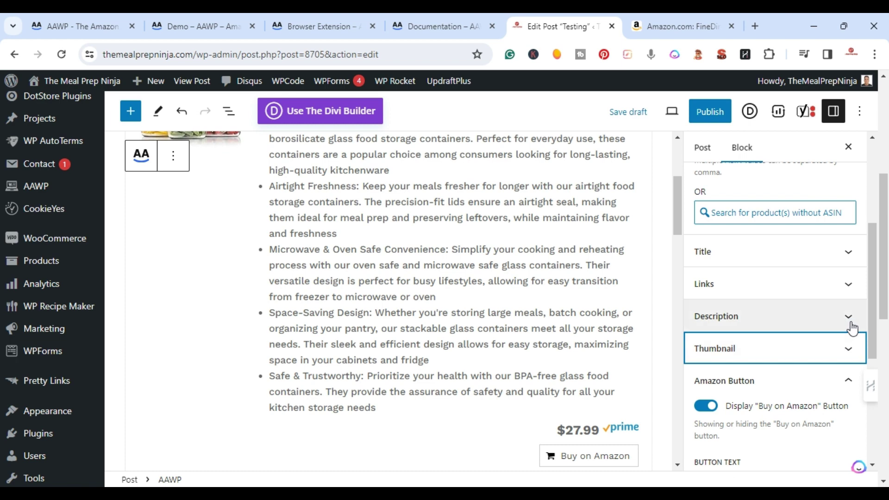
scroll(825, 291, up, 2)
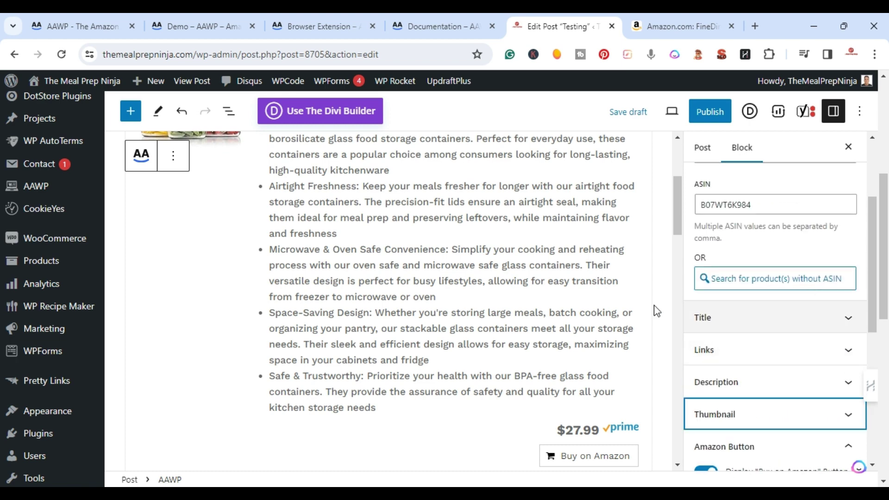
scroll(656, 310, up, 5)
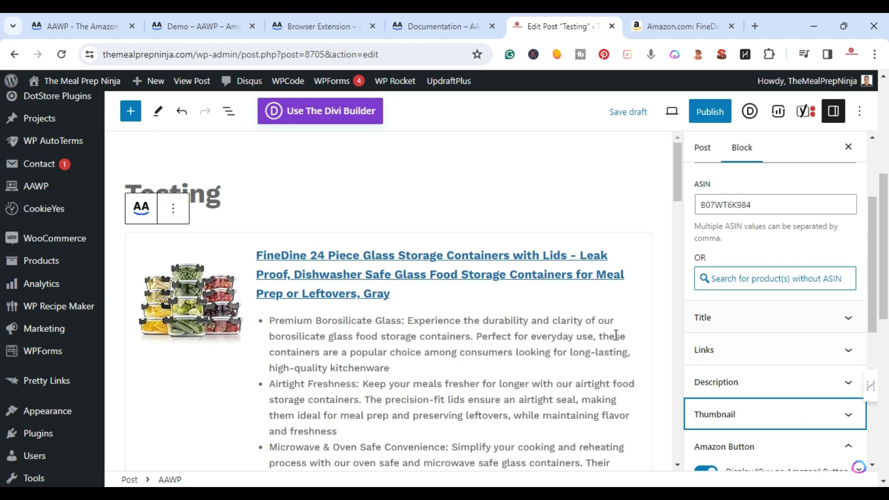
scroll(540, 347, up, 3)
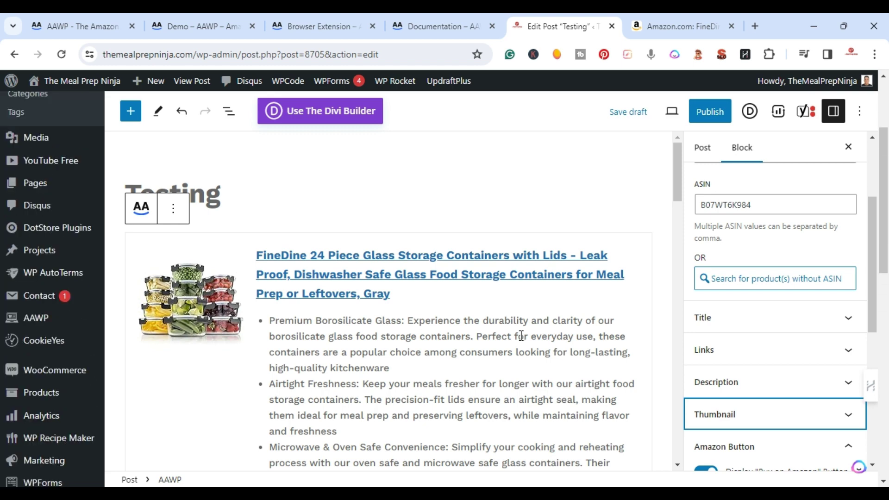
click(530, 383)
scroll(530, 383, up, 3)
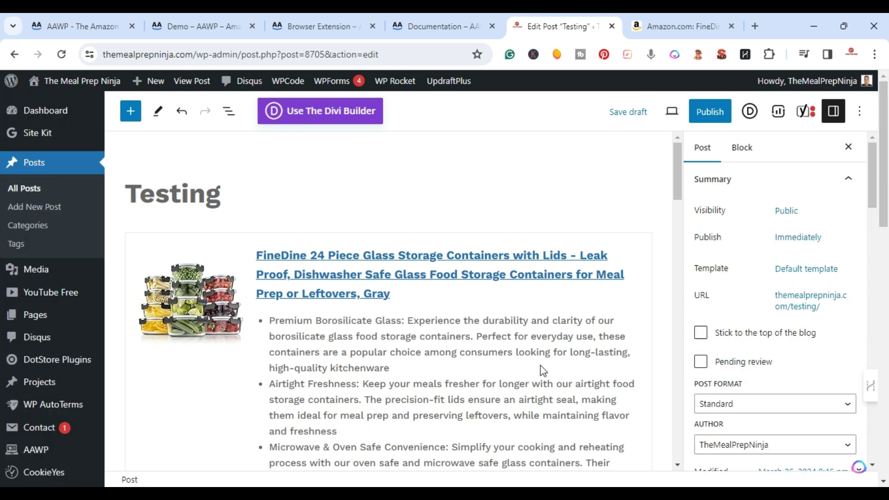
- Below the product box, search the block inserter for 'aawp'
scroll(542, 369, down, 7)
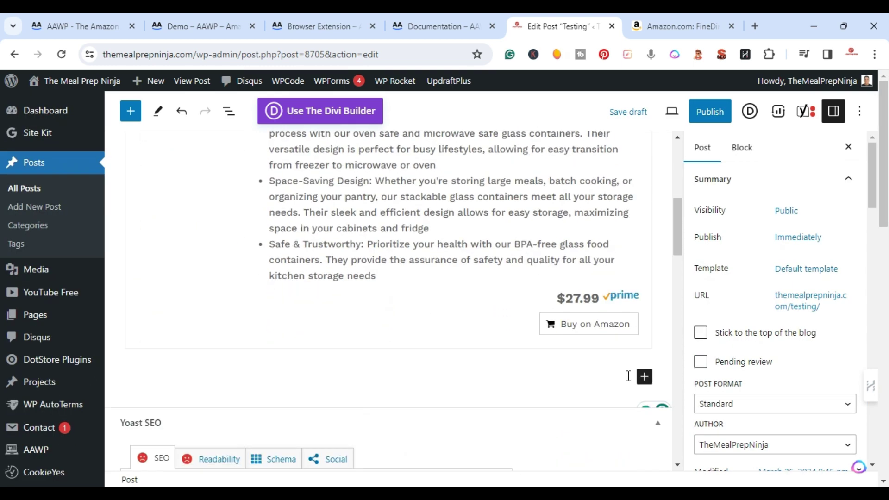
click(644, 376)
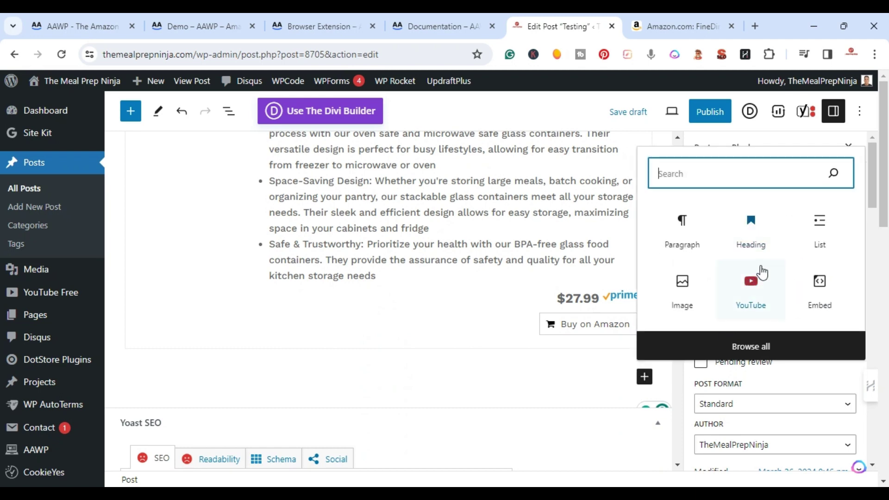
text(aaw)
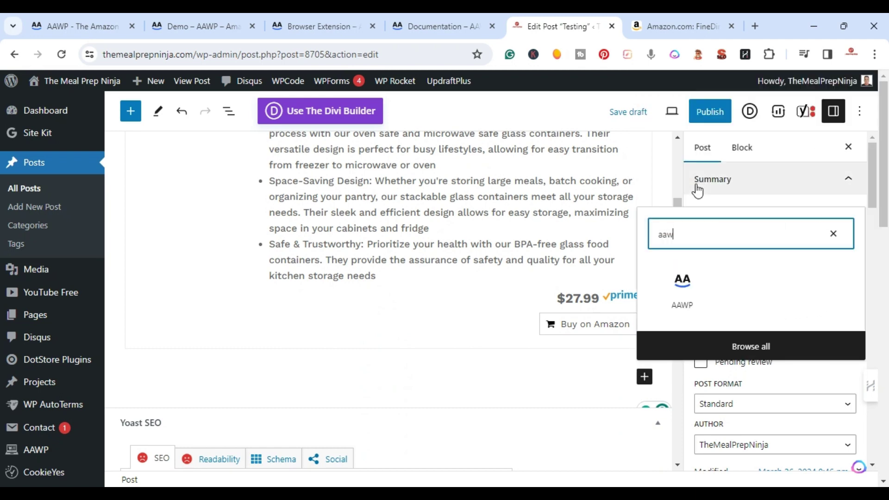
text(p)
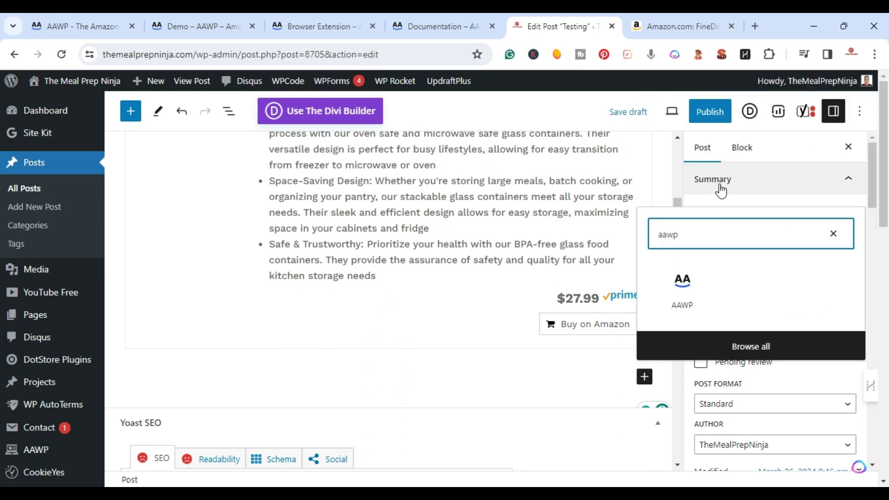
- Insert an AAWP block as a Bestseller List with keywords 'paleo cookbook'
click(677, 300)
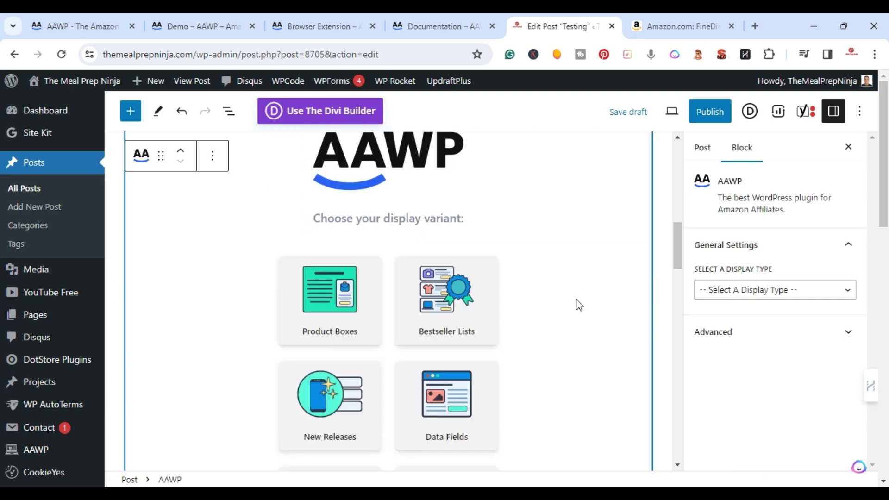
click(448, 313)
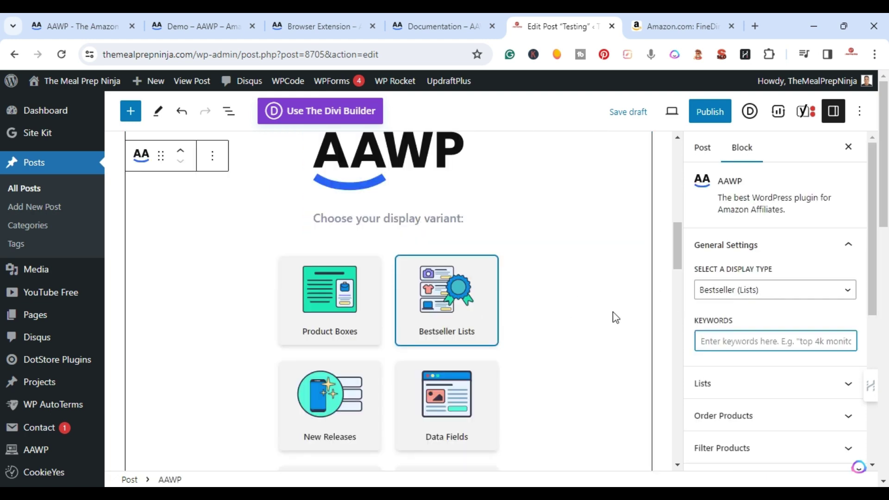
scroll(758, 303, down, 1)
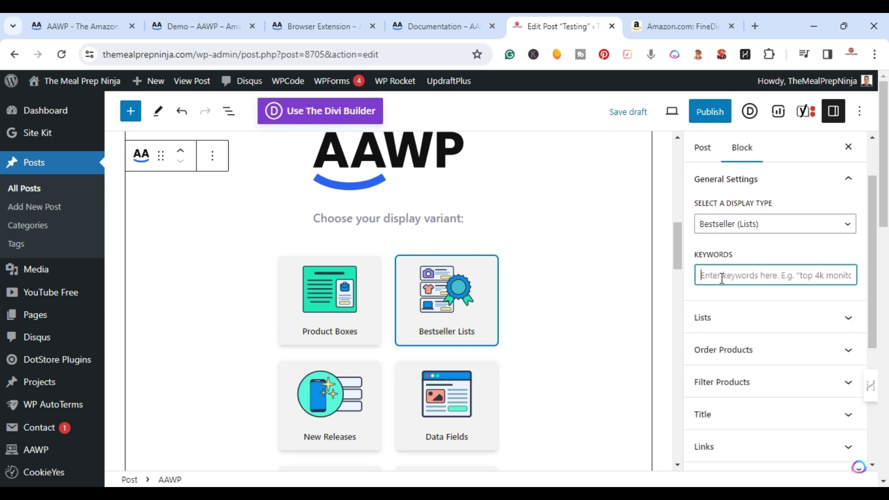
text(paleo cookbook)
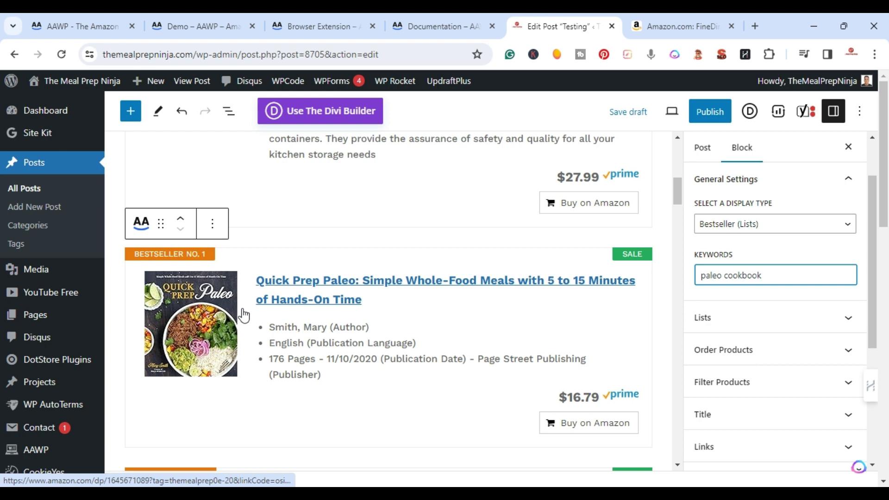
scroll(245, 319, down, 10)
scroll(246, 318, down, 5)
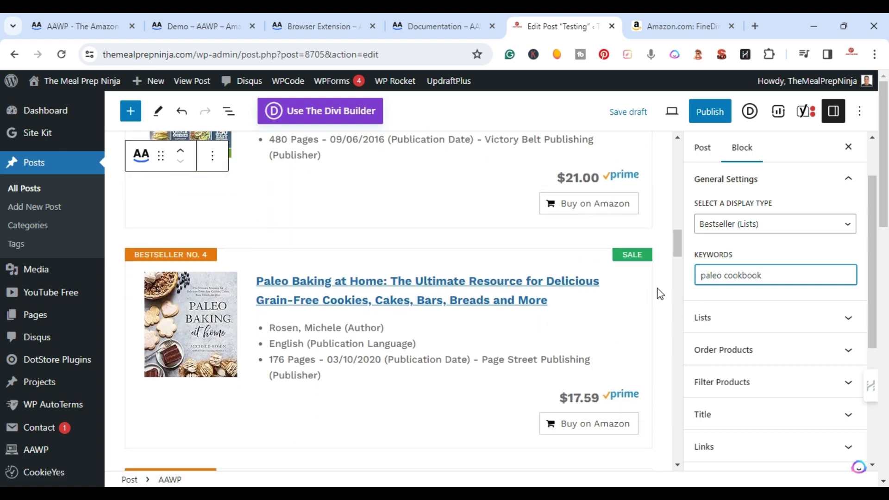
scroll(441, 267, down, 8)
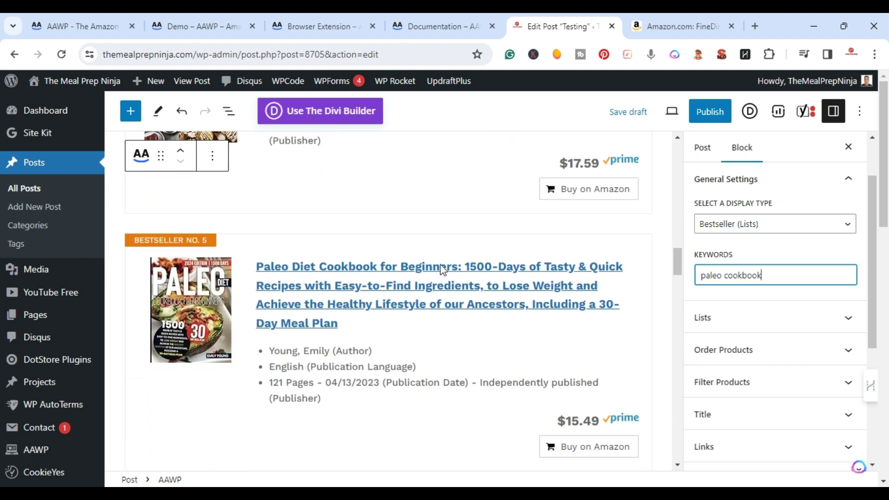
scroll(441, 271, down, 3)
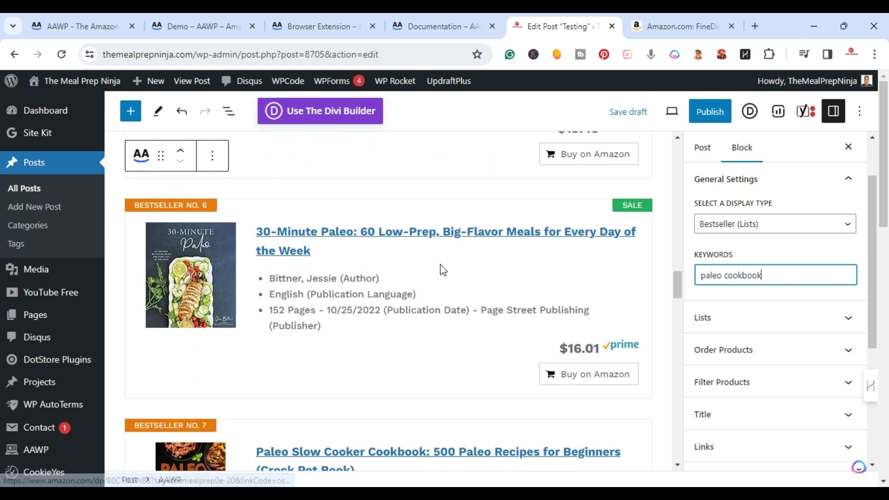
scroll(488, 373, down, 15)
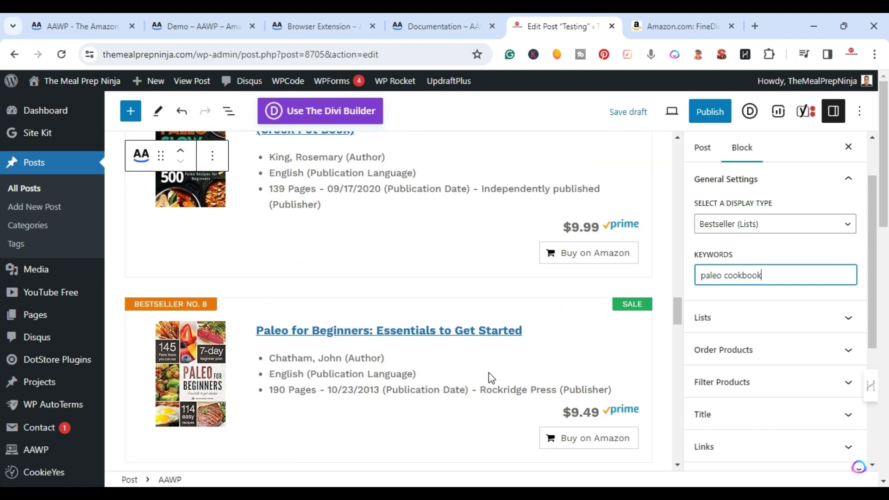
scroll(488, 373, down, 3)
scroll(488, 372, up, 15)
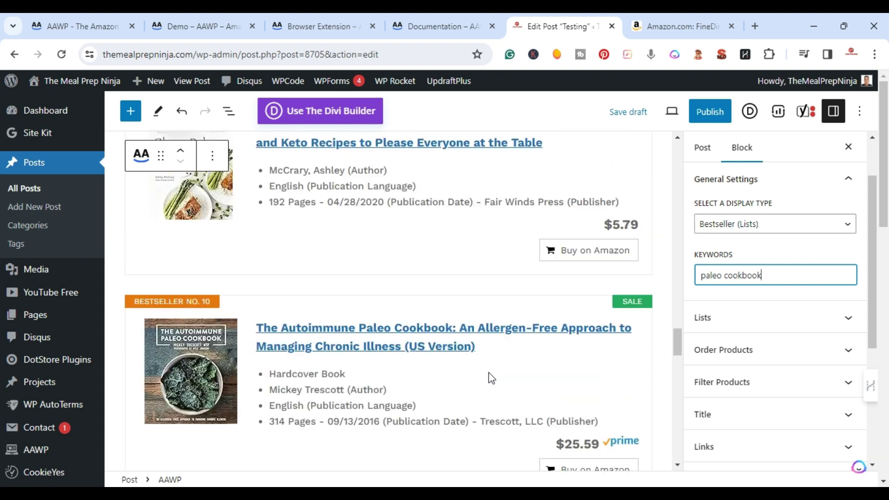
scroll(509, 373, up, 6)
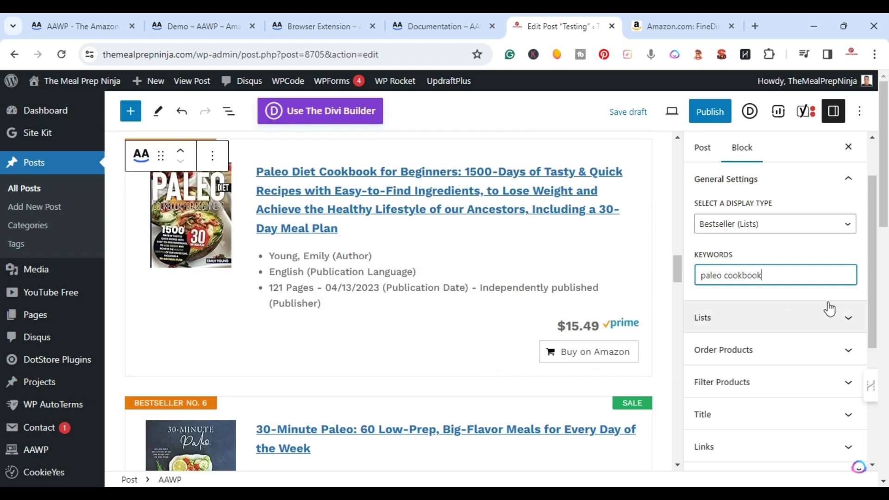
- In the bestseller list settings, switch Show Ribbon off and then back on
click(852, 320)
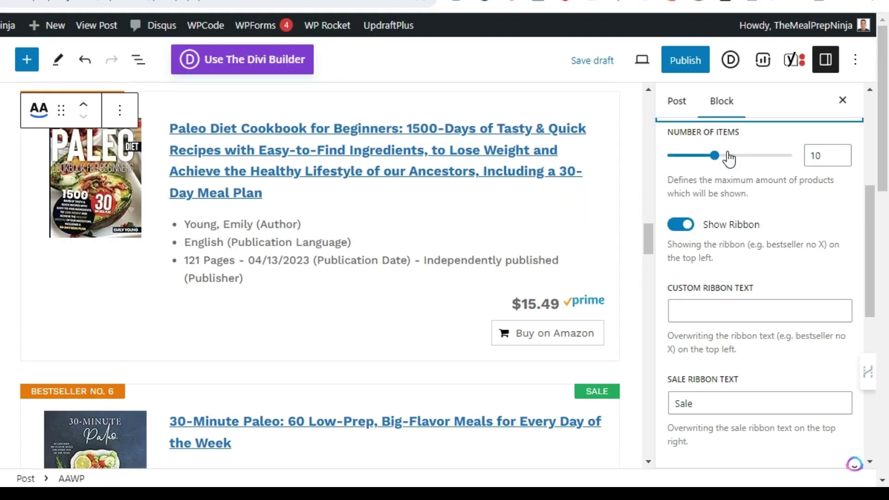
scroll(732, 252, up, 3)
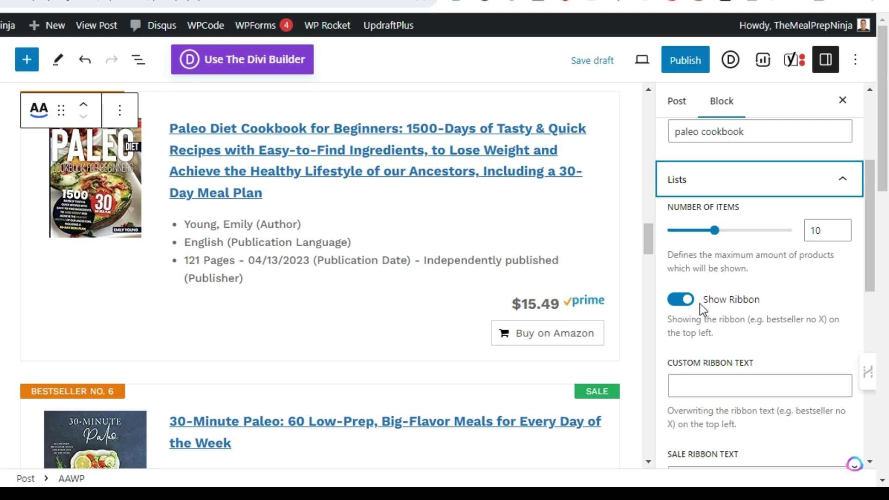
click(683, 302)
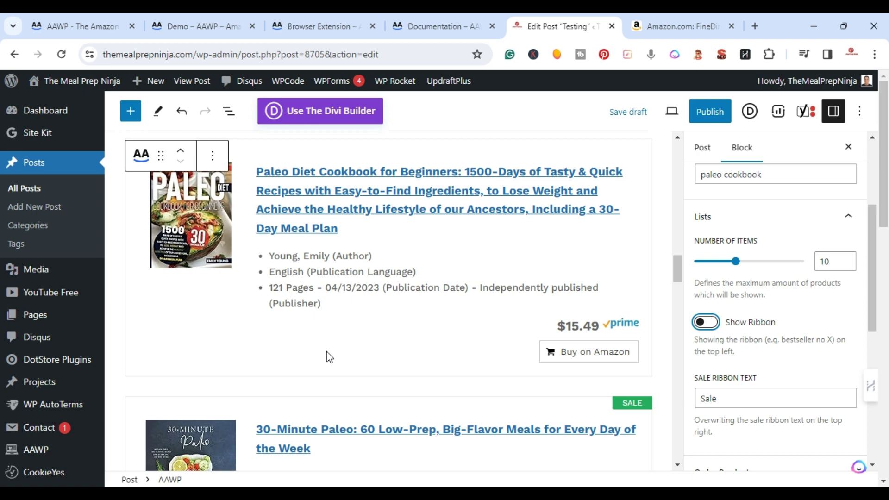
scroll(236, 339, up, 5)
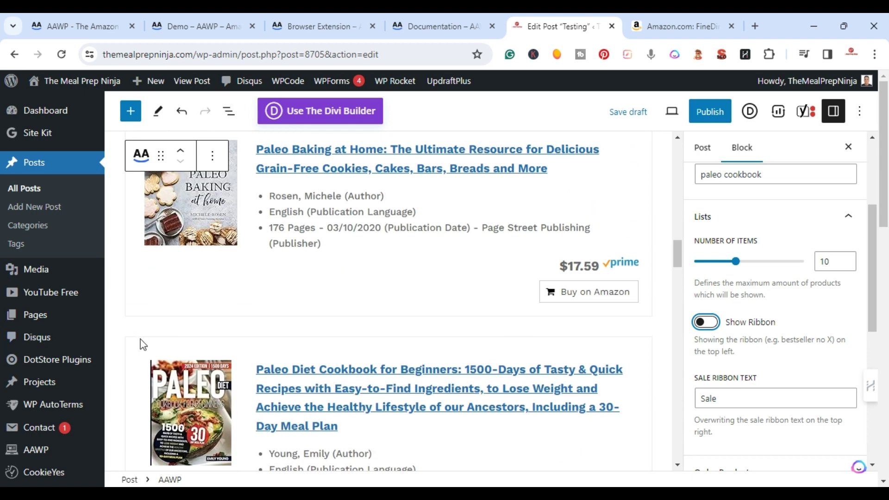
click(711, 327)
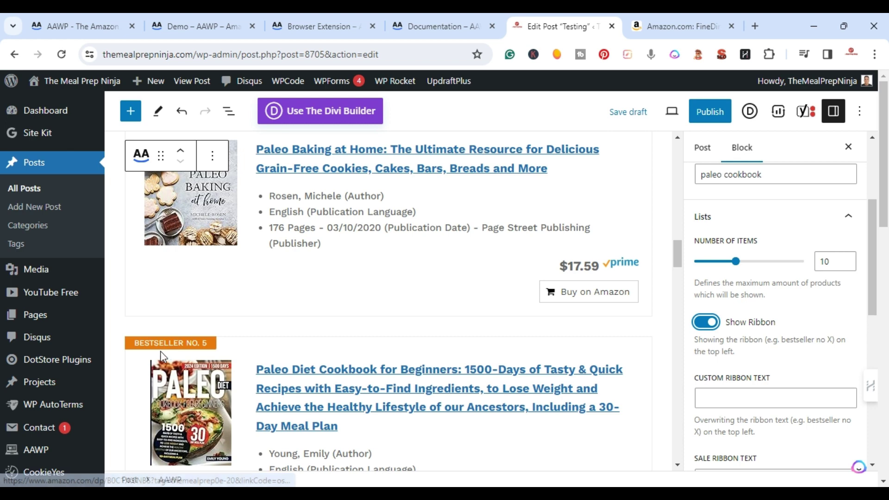
- Expand the Order Products panel of the paleo bestseller block
scroll(876, 345, down, 3)
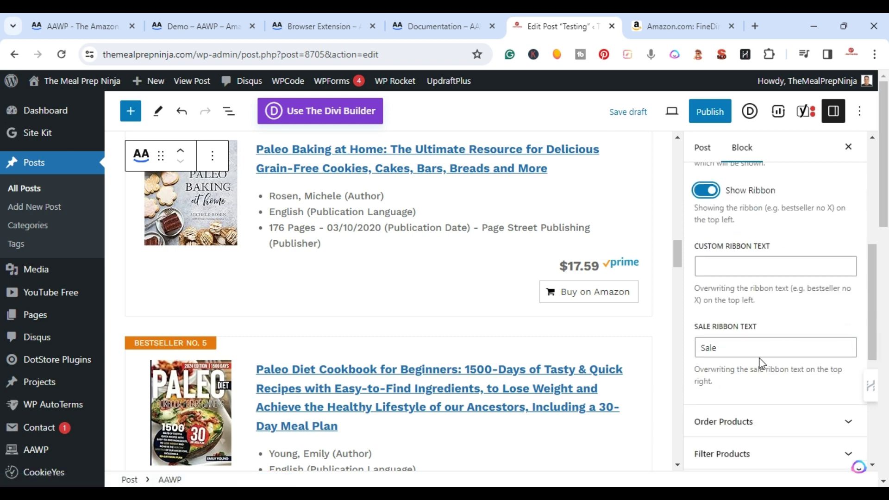
scroll(735, 354, down, 2)
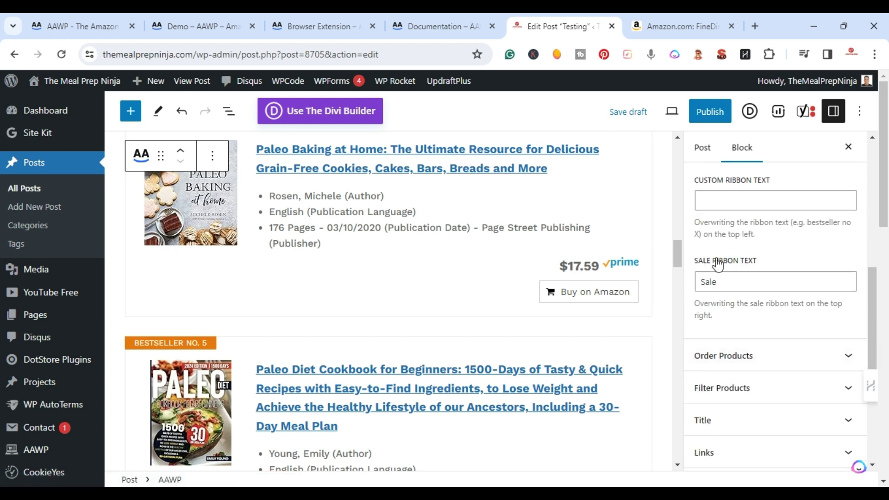
scroll(725, 289, down, 2)
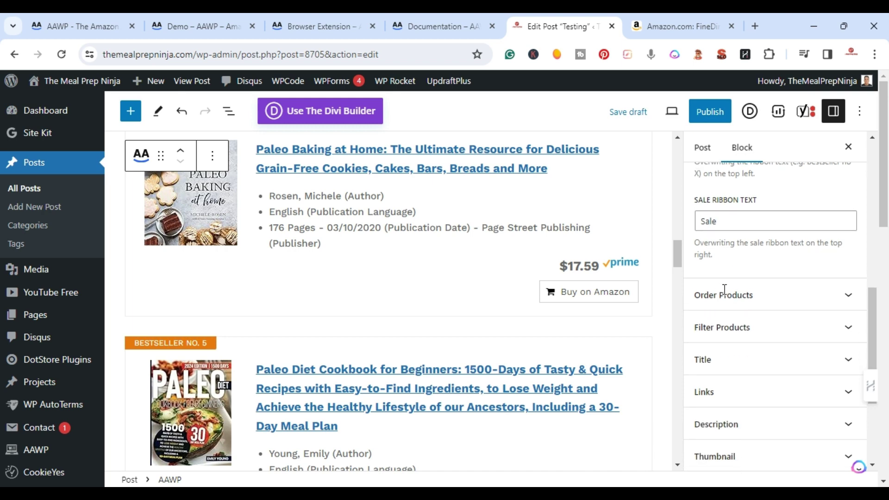
click(851, 292)
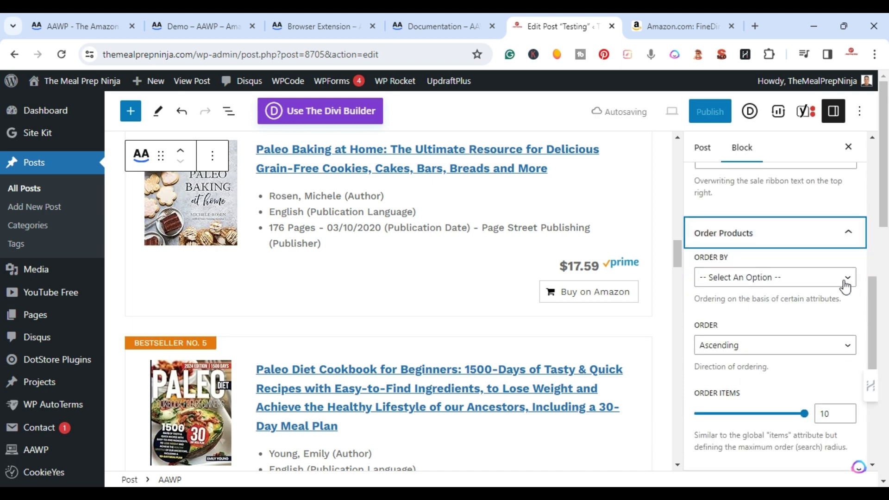
- Collapse Order Products and review the Description settings: 5 items, up to 200 characters
click(857, 241)
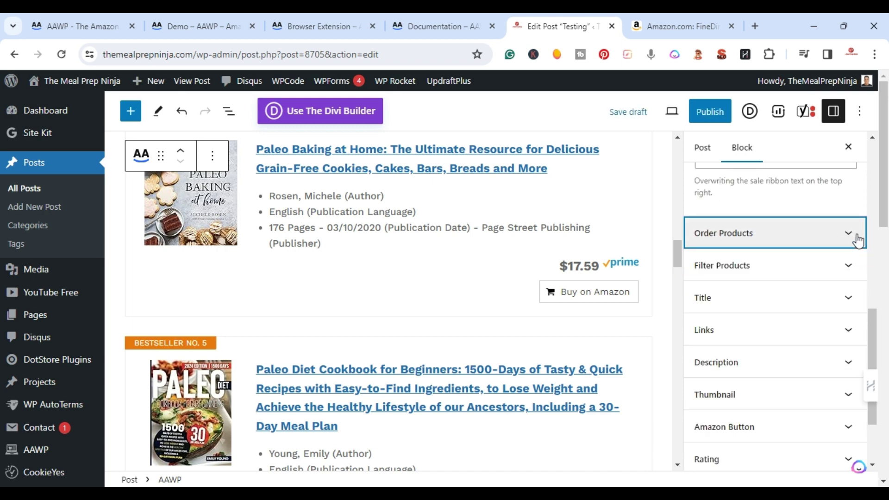
click(852, 363)
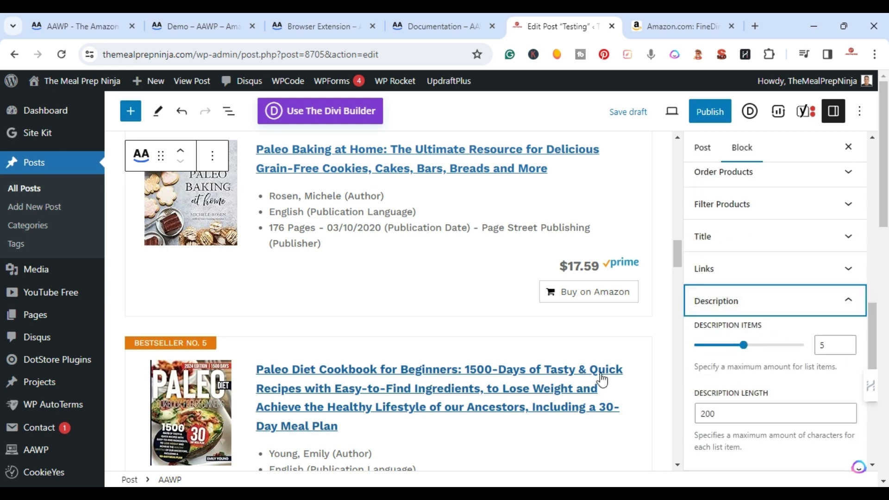
scroll(603, 371, down, 3)
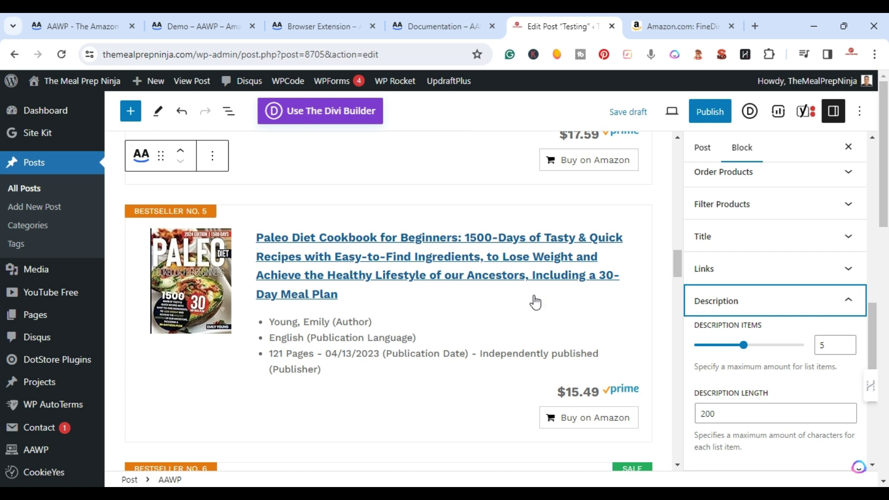
scroll(750, 342, down, 3)
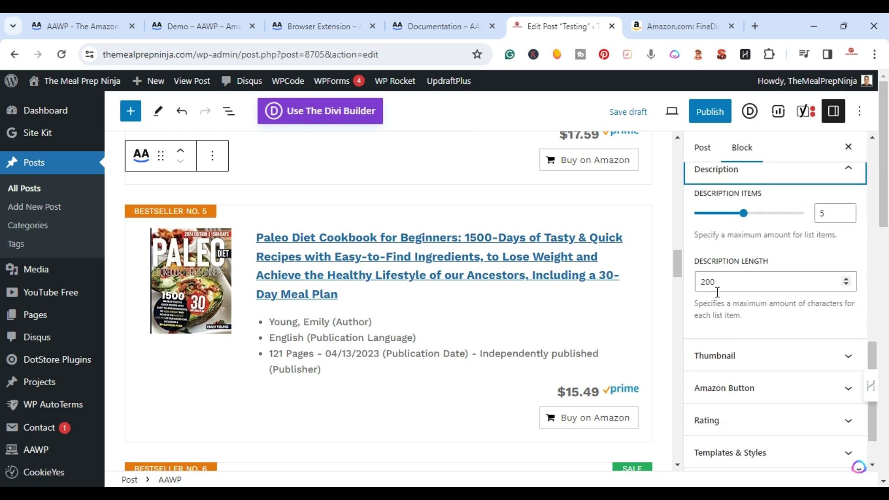
scroll(718, 296, down, 2)
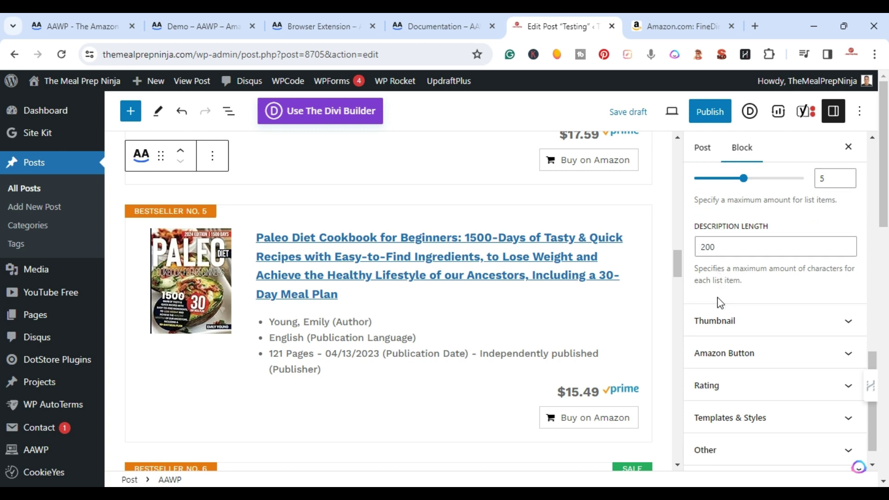
- Expand the Amazon Button and Rating panels to check star ratings and reviews
click(842, 331)
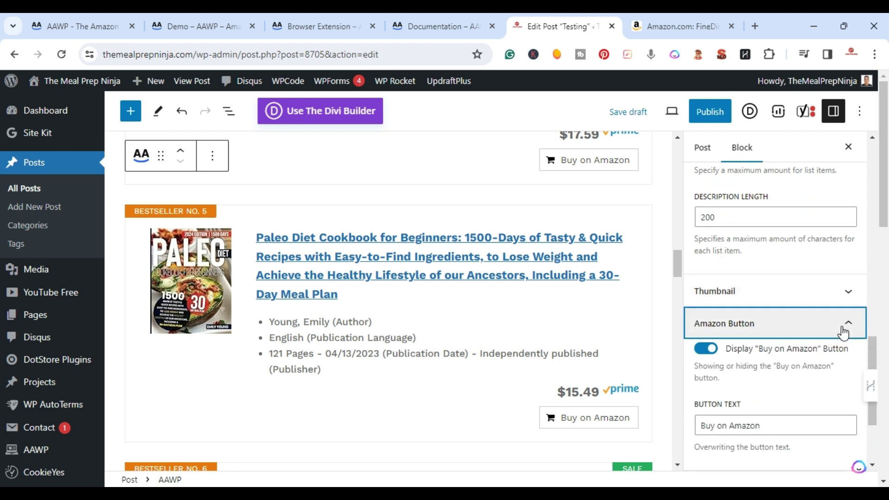
scroll(808, 335, down, 3)
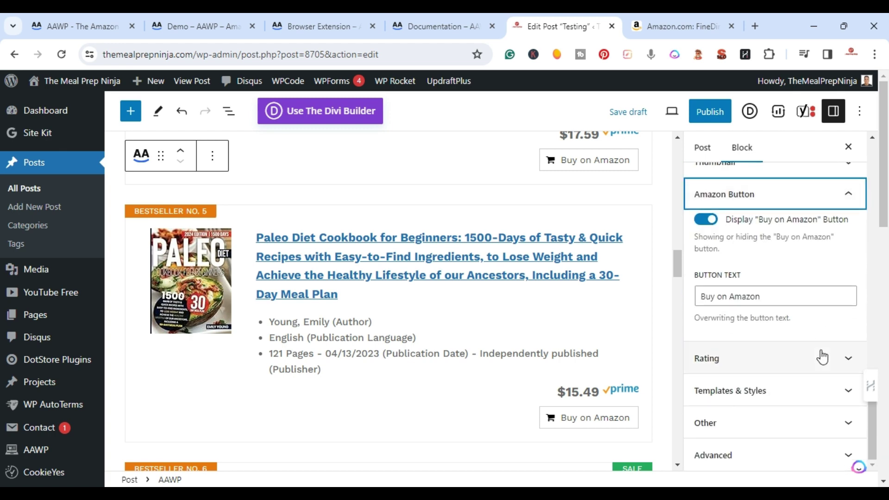
click(842, 360)
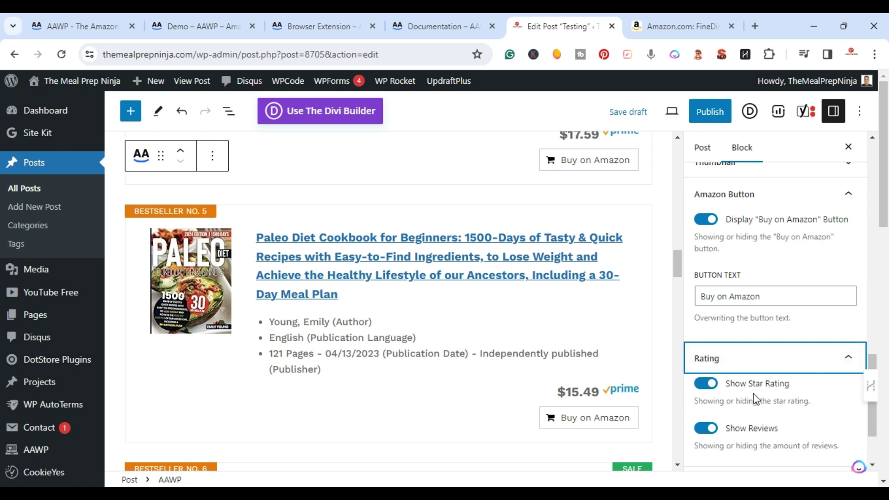
scroll(524, 321, down, 9)
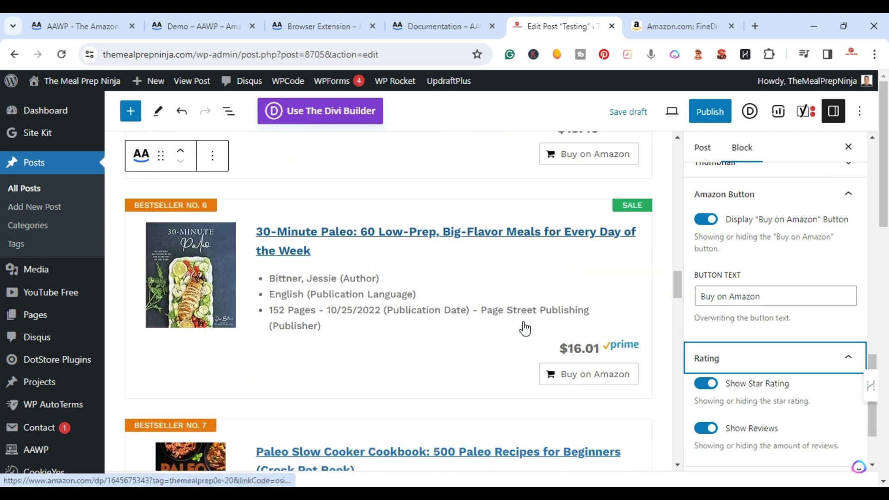
drag(678, 294, 679, 158)
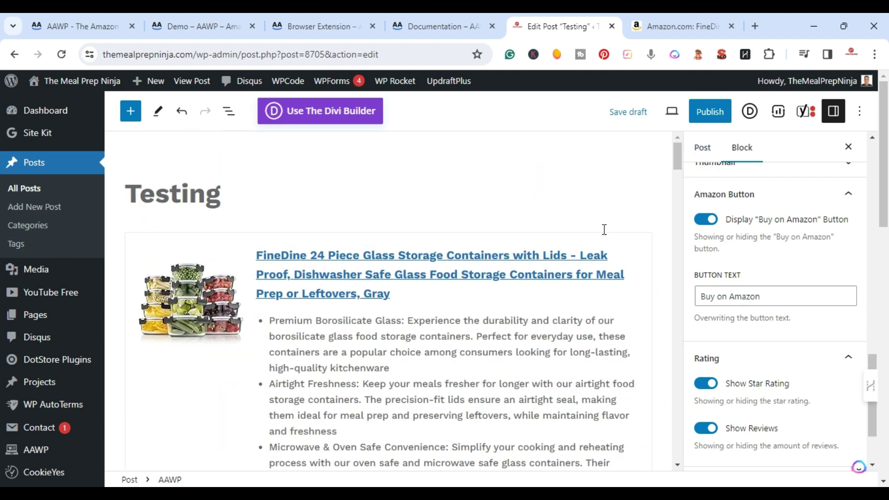
scroll(466, 307, down, 1)
scroll(466, 307, down, 2)
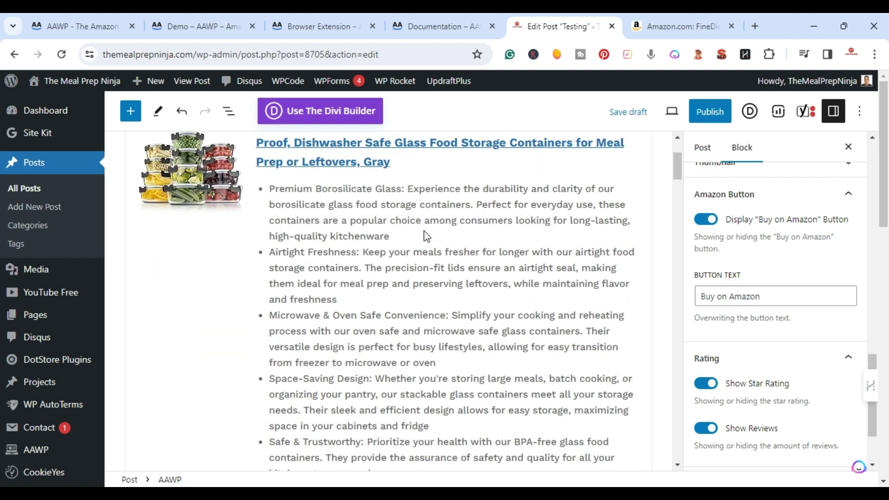
scroll(411, 242, down, 4)
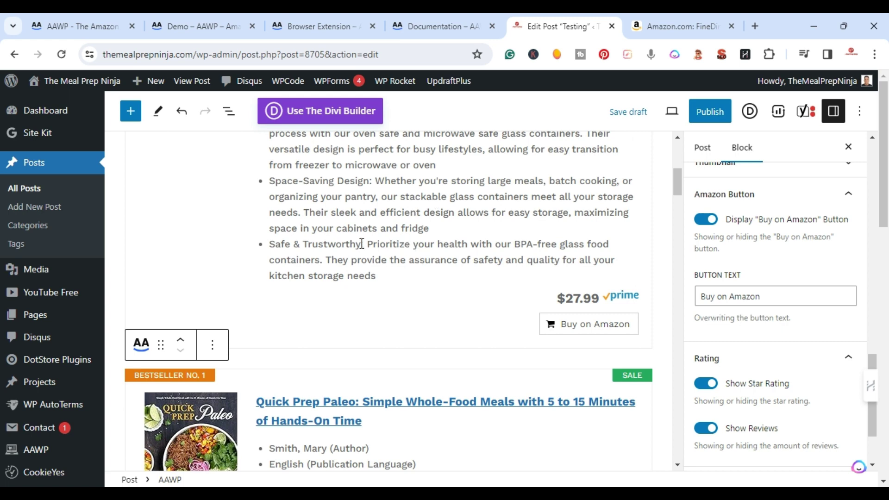
scroll(405, 228, down, 3)
mouse_move(194, 274)
scroll(510, 324, down, 1)
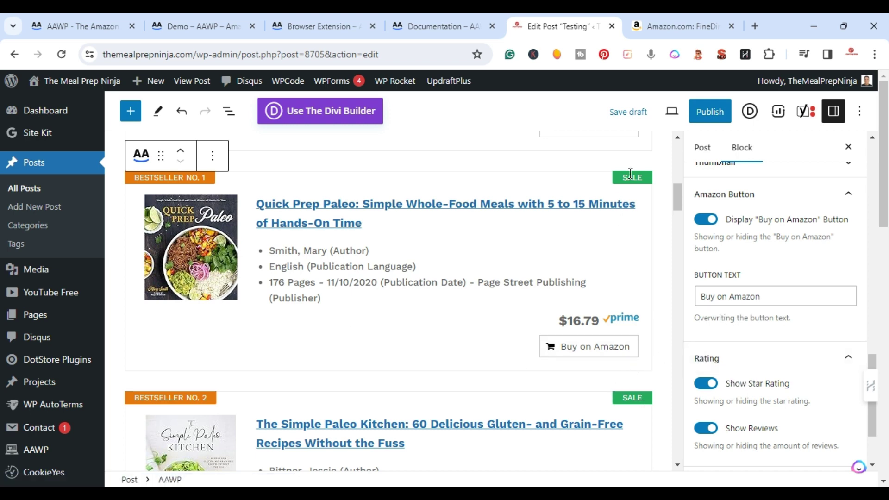
scroll(635, 387, down, 2)
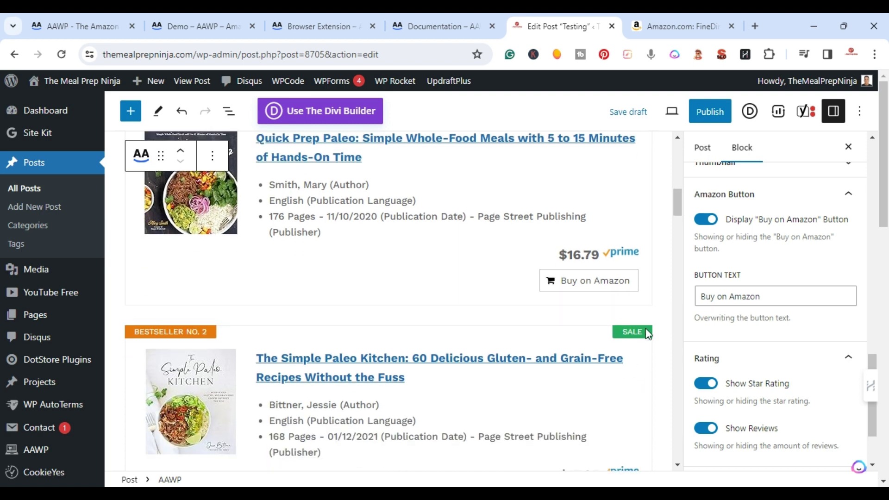
scroll(774, 332, down, 3)
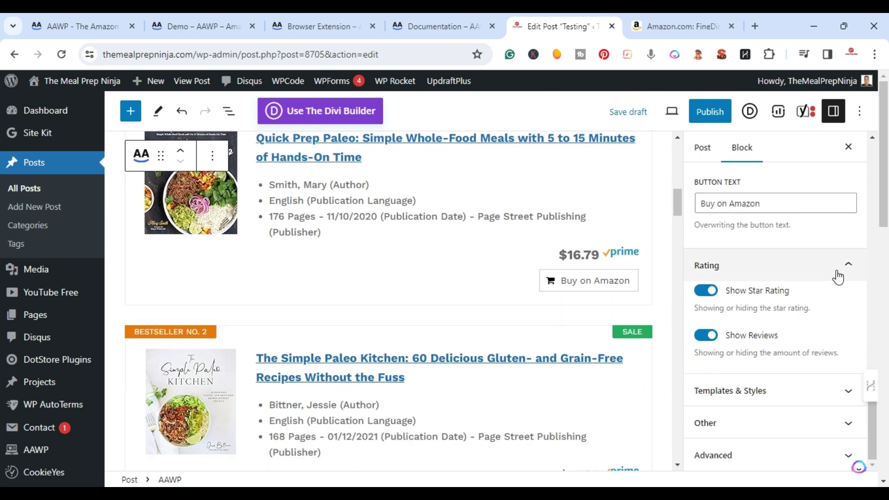
- Collapse the Rating and Amazon Button panels, then scroll back up the page
click(851, 270)
scroll(824, 287, up, 3)
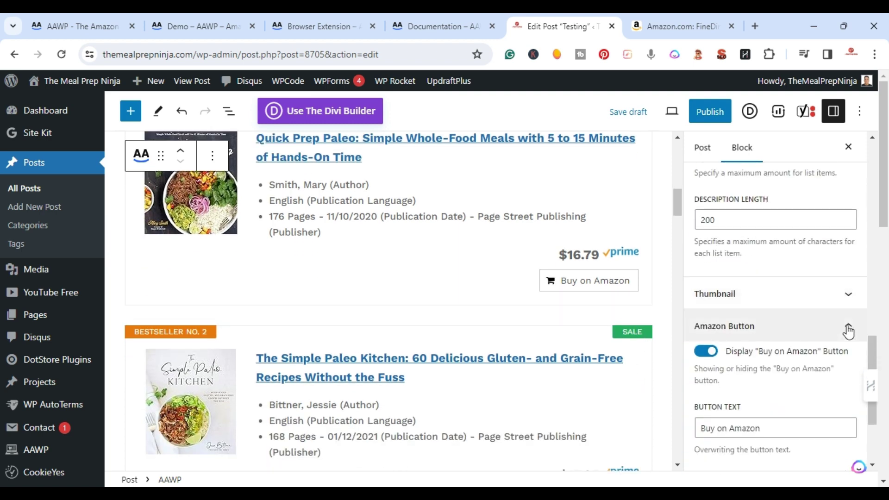
click(807, 330)
scroll(671, 329, up, 5)
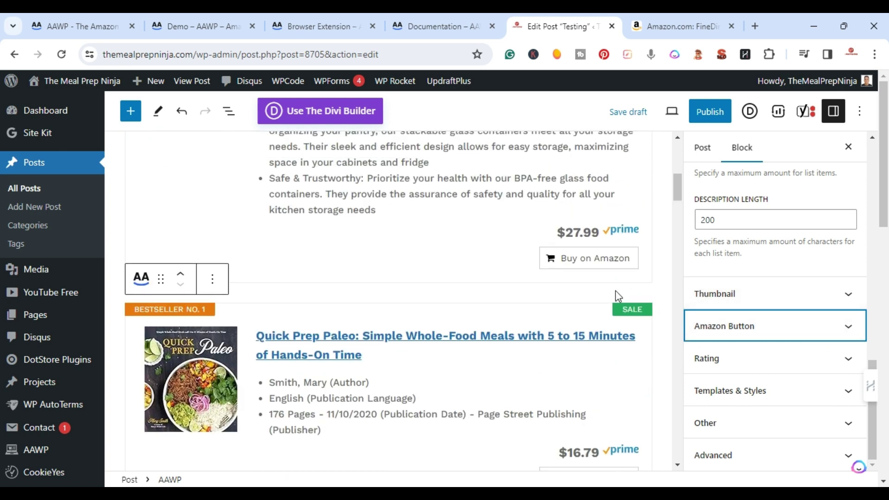
scroll(611, 292, up, 2)
scroll(609, 292, up, 3)
scroll(804, 290, up, 5)
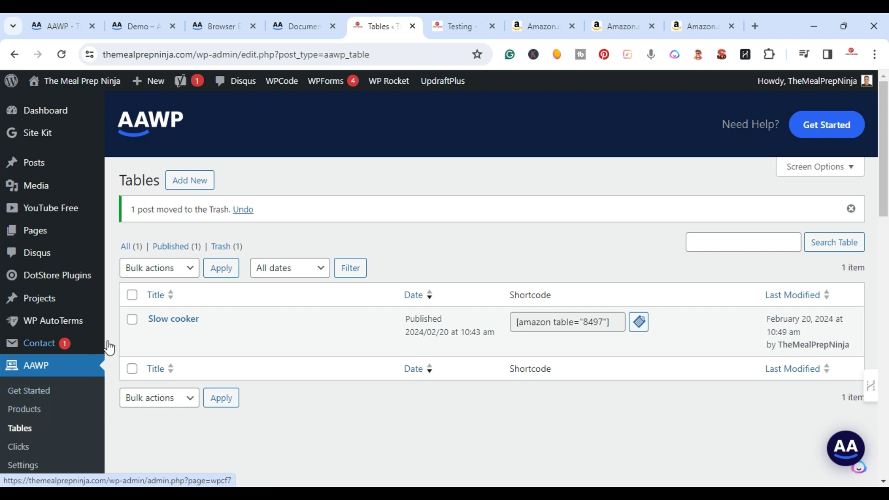
- Start a new AAWP table titled 'meal prep containers' and scroll down to its Products section
click(202, 185)
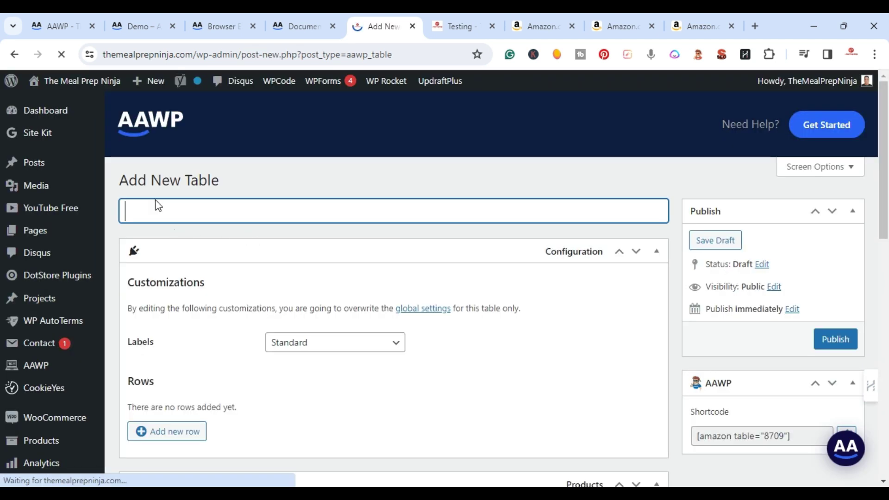
right_click(155, 212)
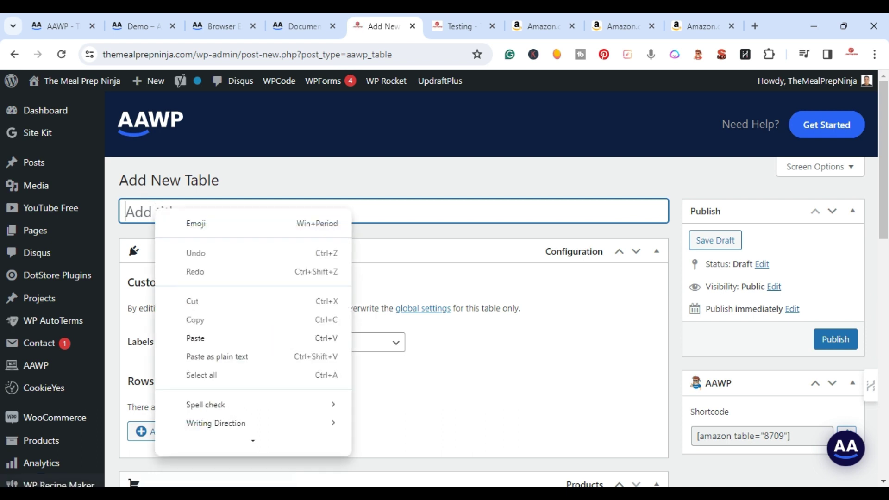
click(204, 337)
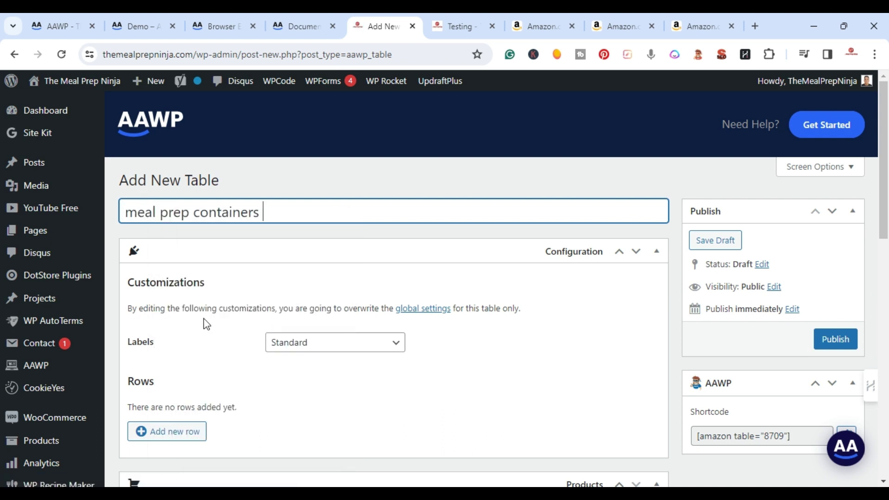
scroll(291, 211, down, 1)
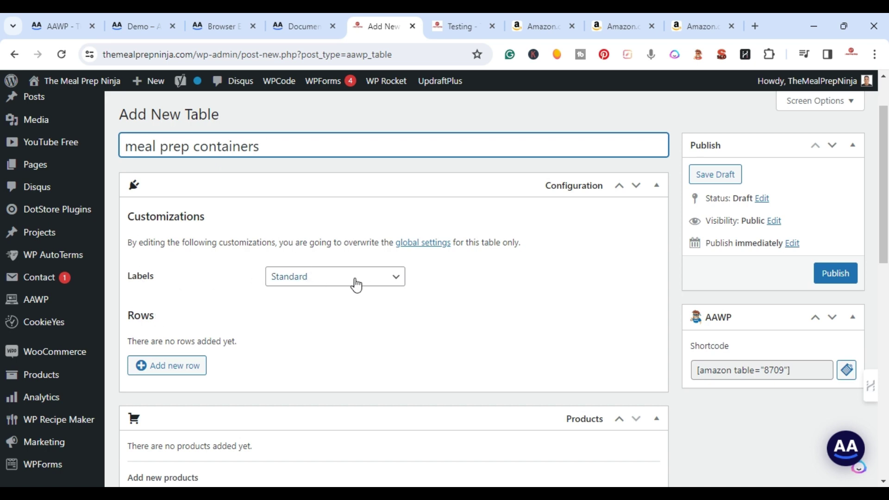
scroll(356, 284, down, 2)
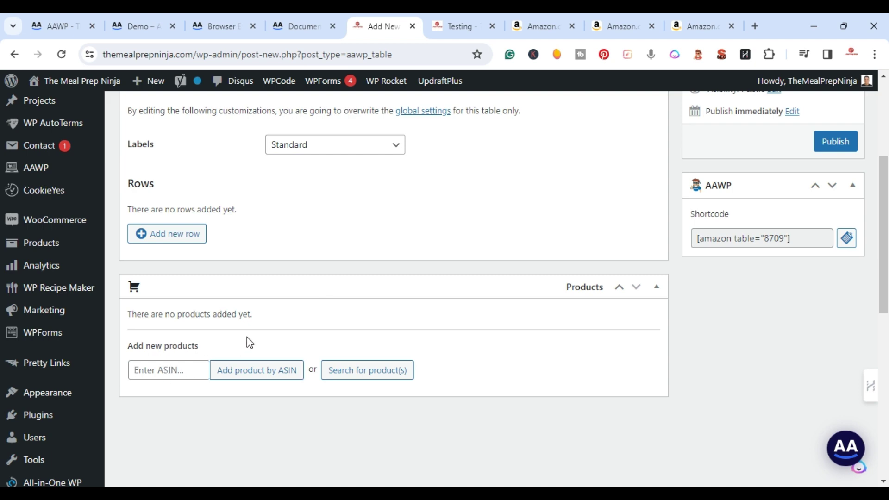
- Copy ASIN B07WT6K984 from the glass containers page and add it to the table
click(597, 35)
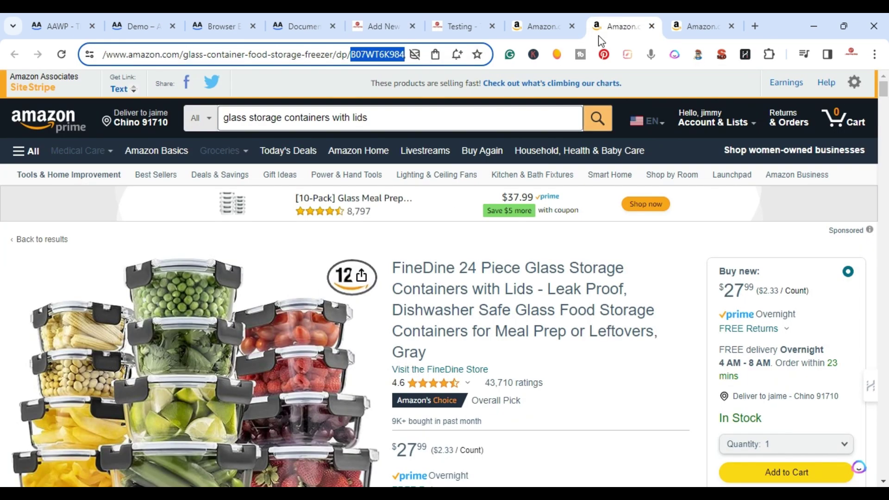
right_click(375, 52)
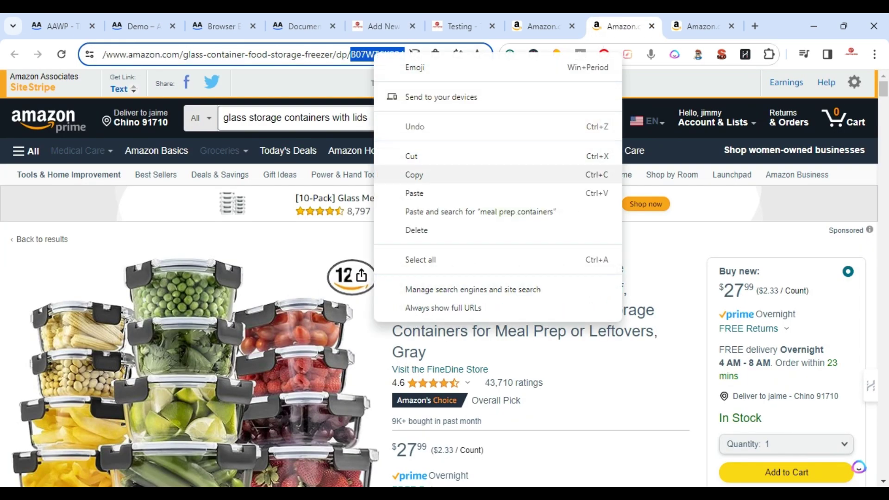
click(397, 179)
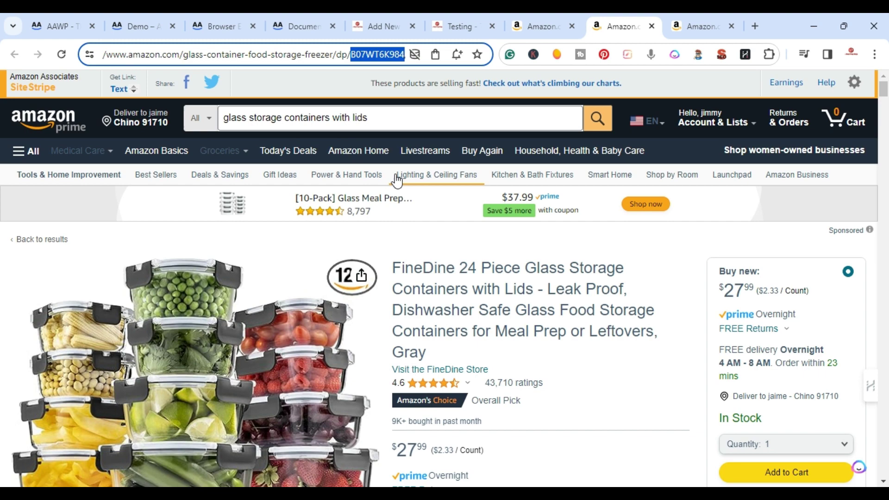
click(390, 24)
click(162, 366)
right_click(161, 368)
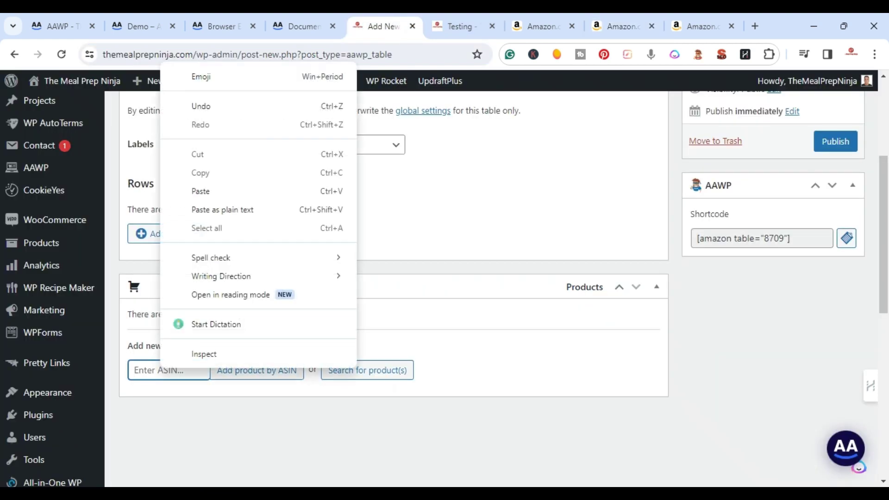
click(208, 190)
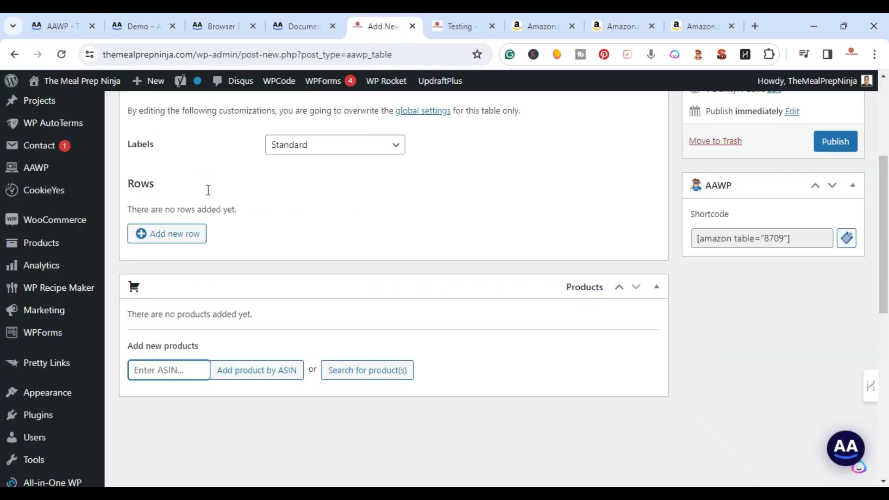
click(244, 372)
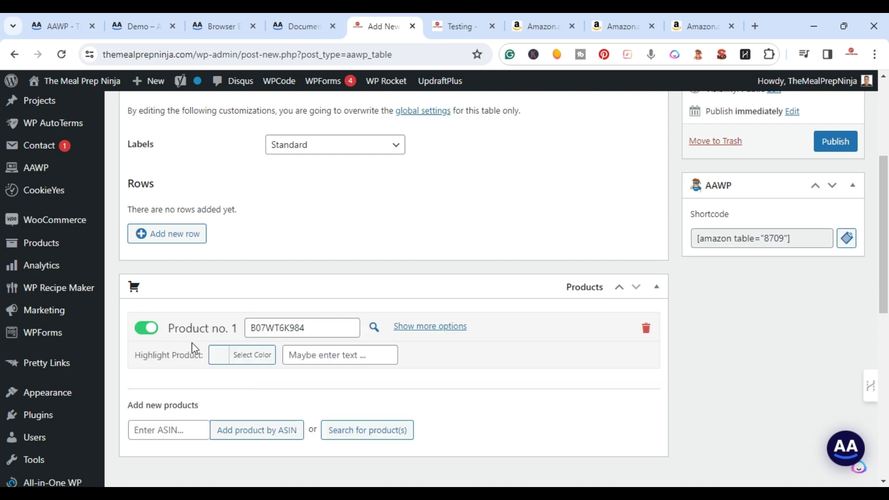
- Copy ASIN B09N4ZKCH6 from the JoyJolt page URL and add it as the second product
click(700, 26)
click(358, 54)
mouse_move(376, 55)
mouse_down()
mouse_move(402, 54)
mouse_move(368, 54)
mouse_up()
right_click(348, 55)
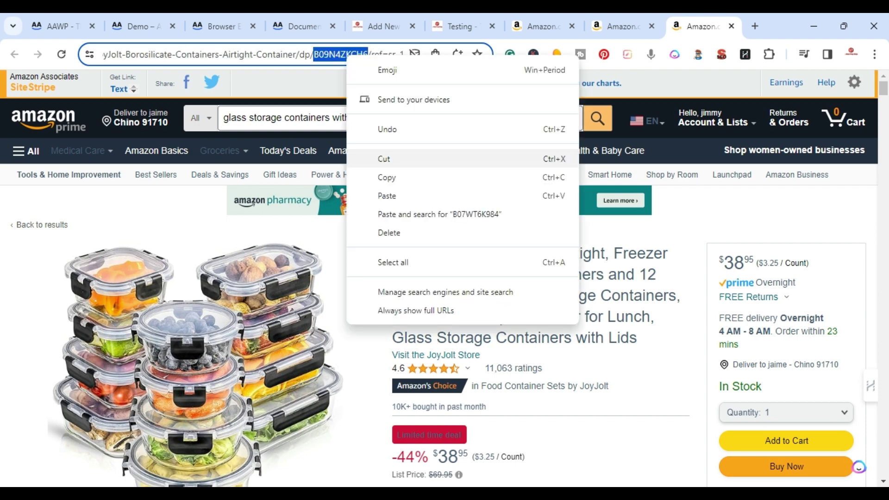
click(387, 177)
click(382, 29)
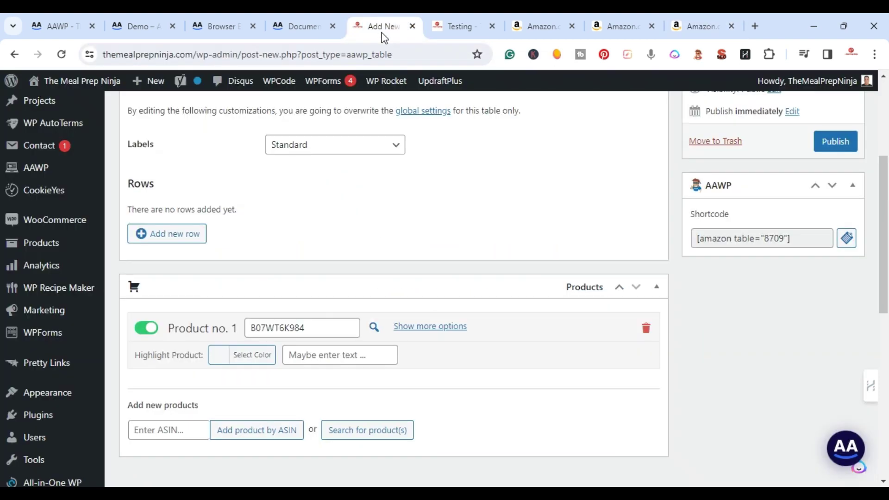
right_click(186, 429)
click(225, 251)
click(256, 430)
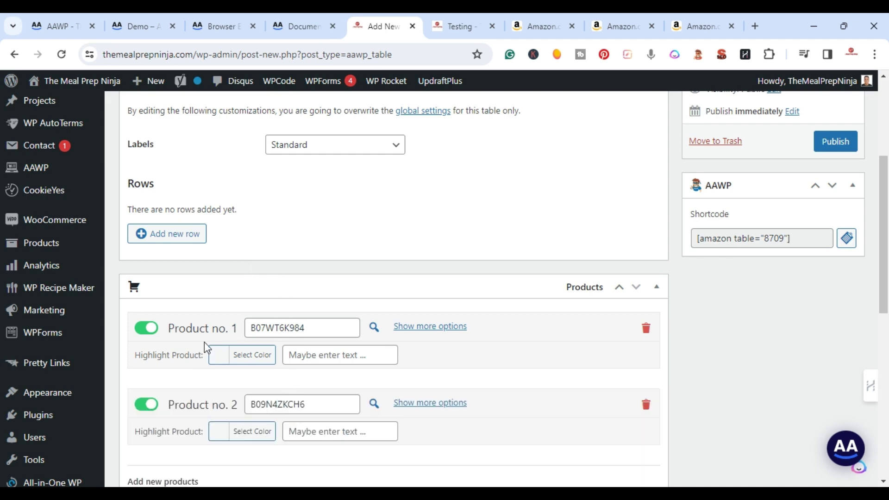
scroll(209, 342, down, 1)
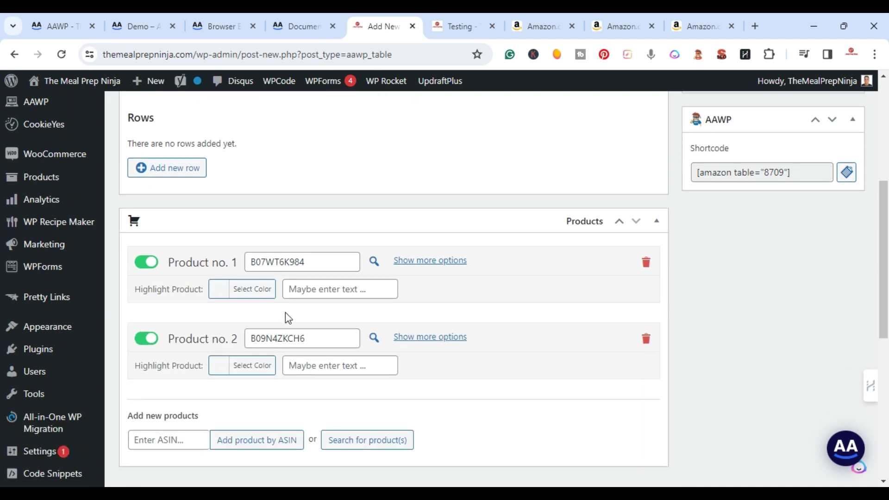
scroll(414, 302, up, 2)
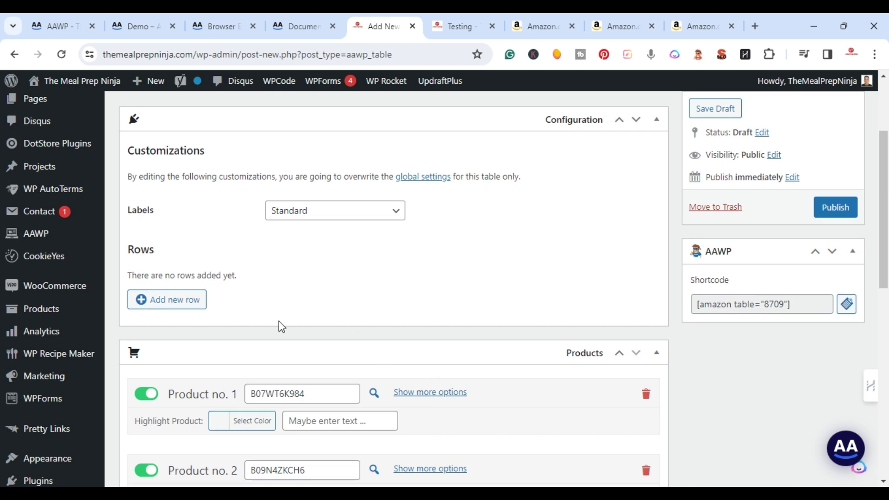
- Add a first table row showing the Thumbnail, linked to the product
click(168, 306)
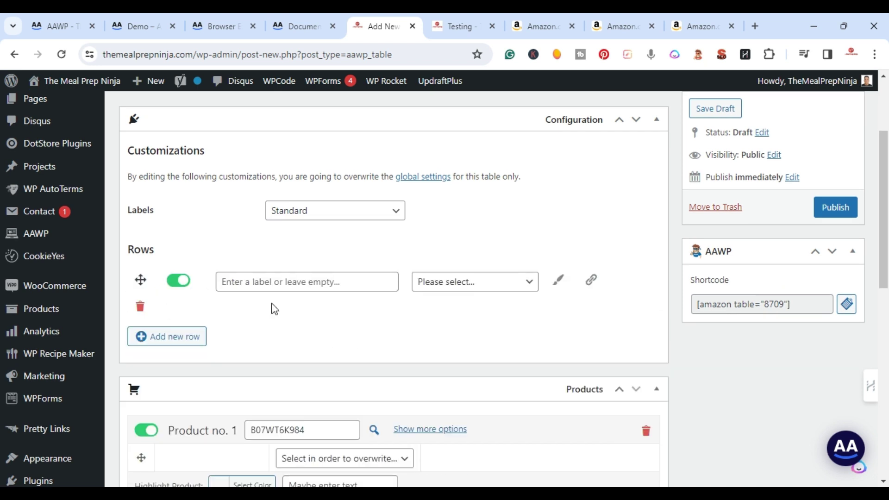
click(441, 286)
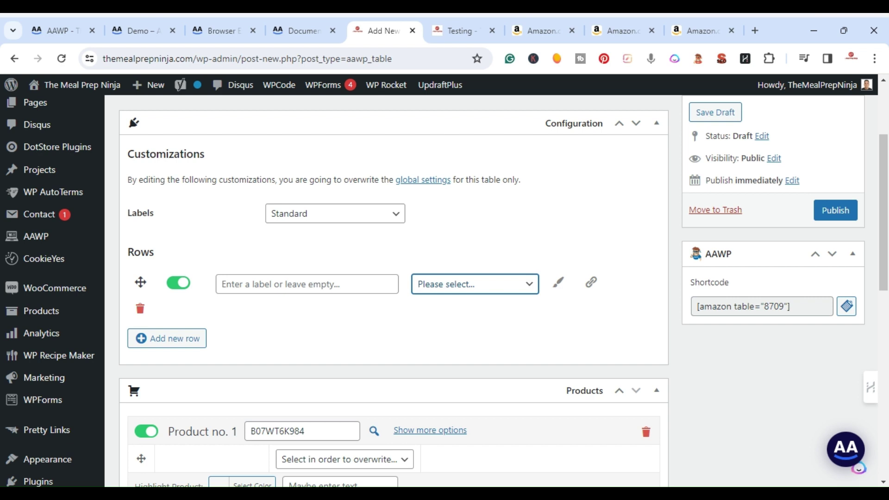
click(482, 232)
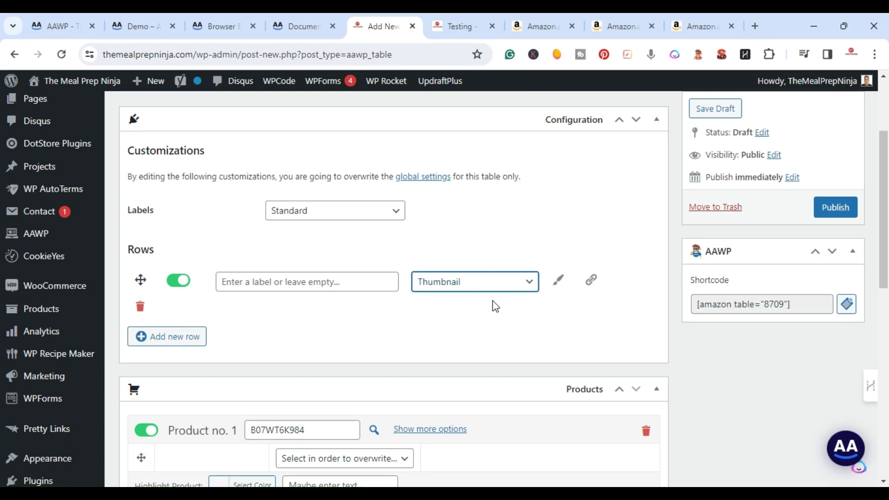
click(168, 340)
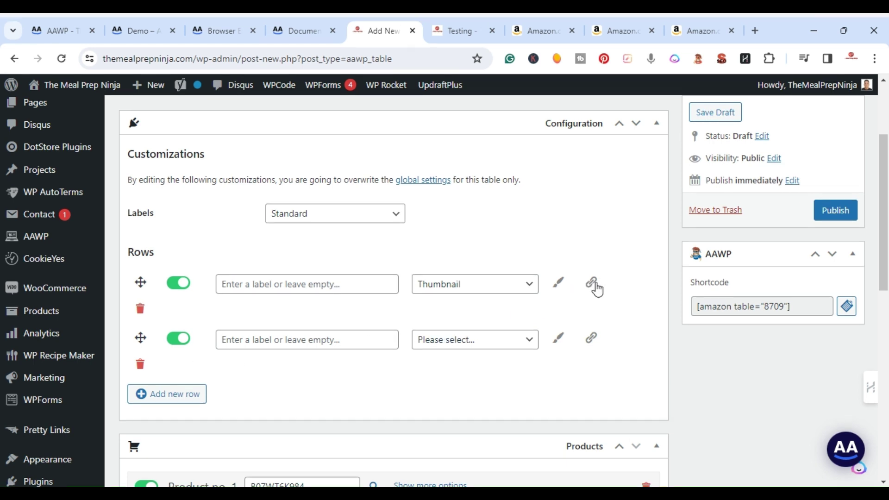
click(591, 283)
- Set the second row to Title and add a third row showing Price
click(486, 342)
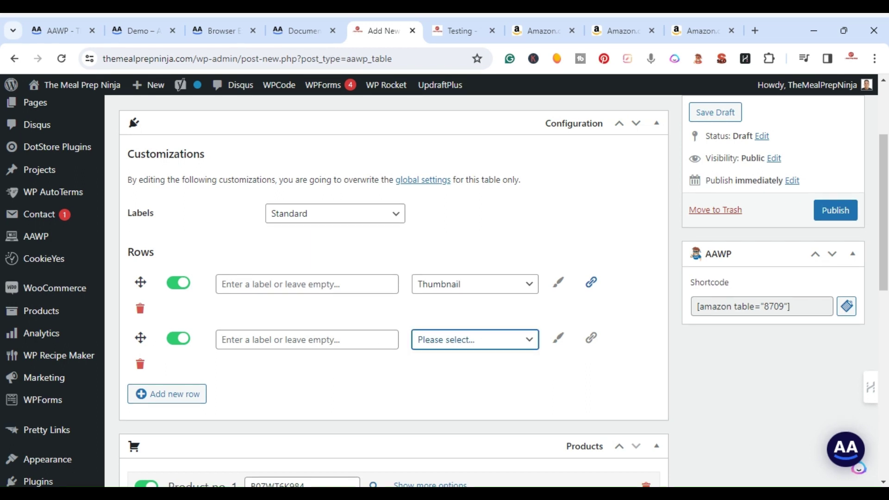
click(488, 341)
click(175, 396)
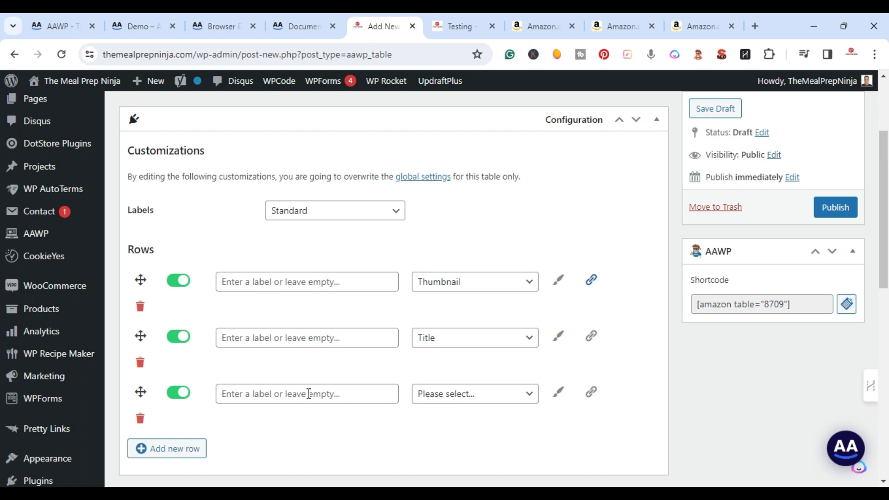
click(444, 398)
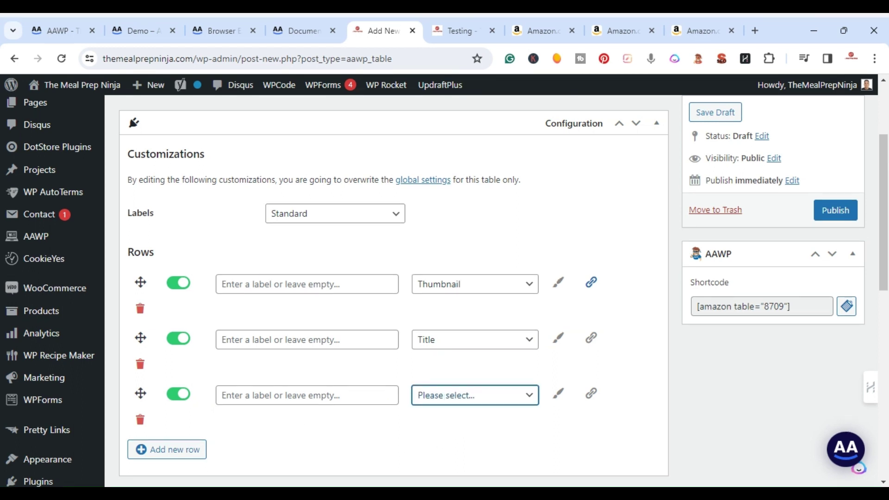
click(492, 406)
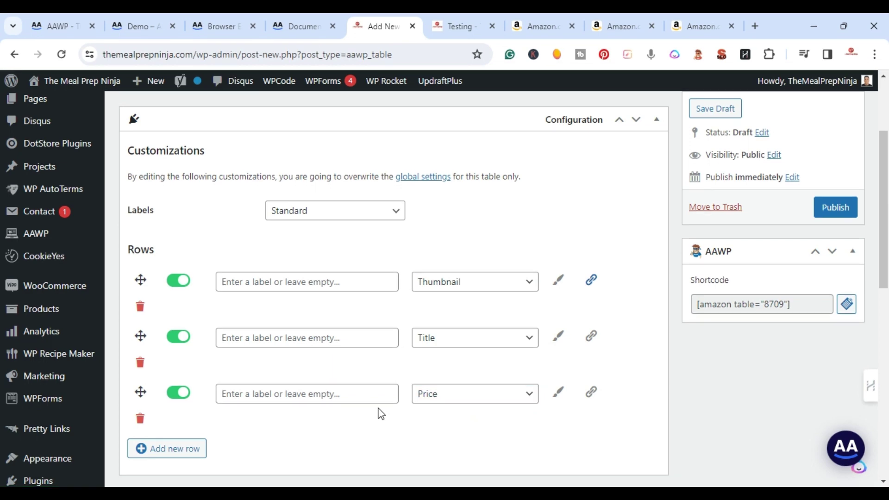
- Publish the 'meal prep containers' table
scroll(337, 375, down, 5)
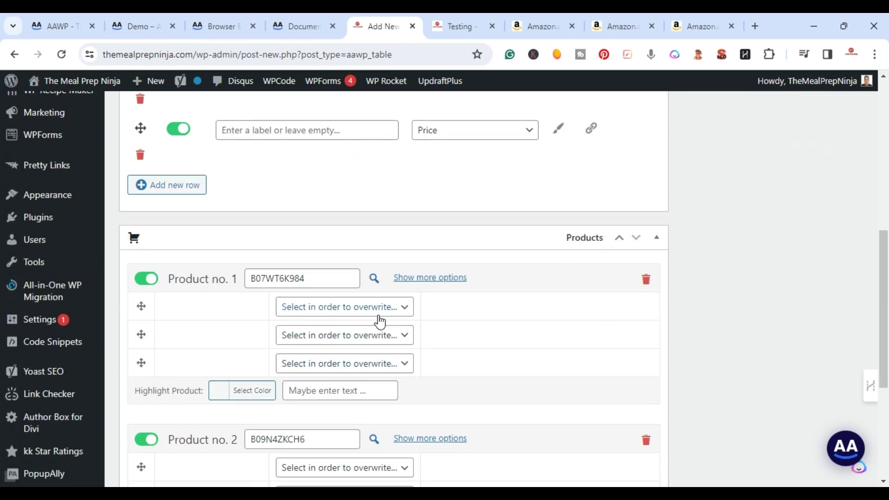
scroll(379, 350, down, 4)
scroll(379, 351, up, 4)
scroll(379, 351, up, 4)
scroll(343, 264, up, 4)
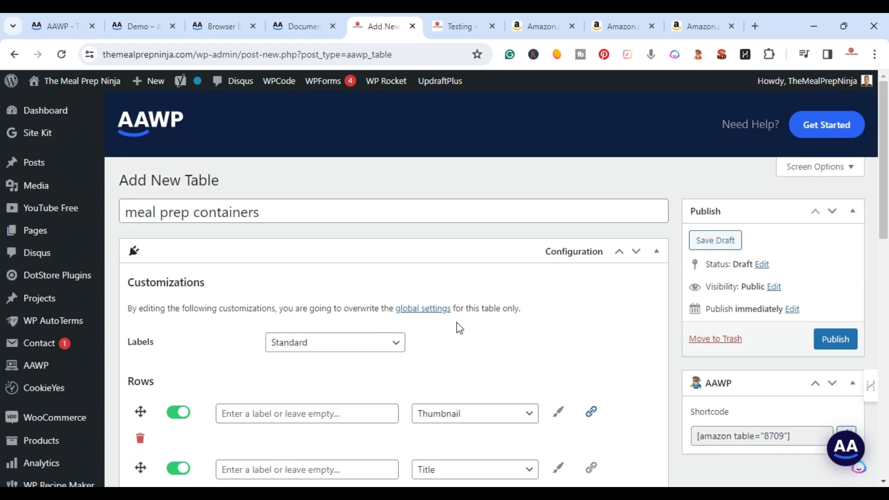
click(828, 346)
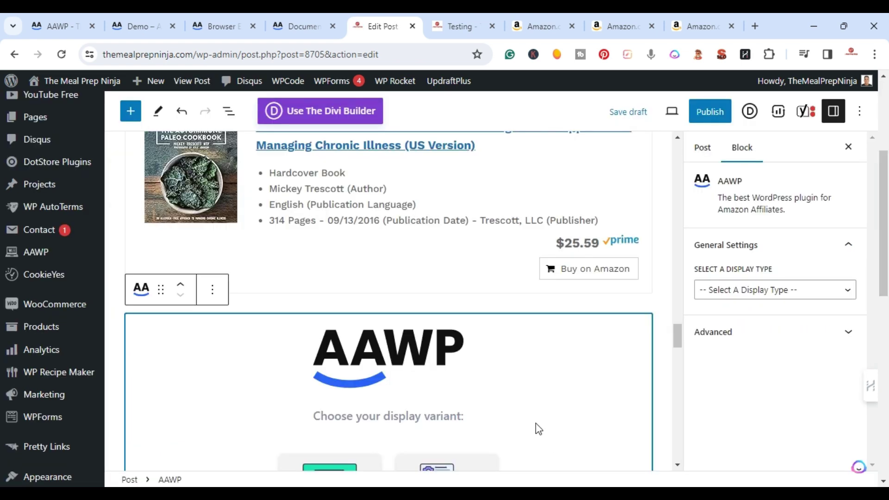
- Scroll to the new AAWP block and choose its Comparison Table display type
scroll(426, 346, down, 3)
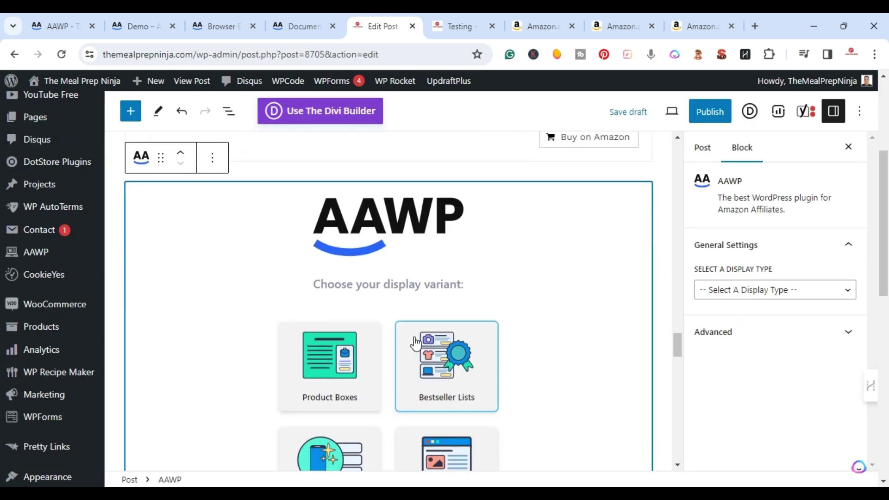
scroll(425, 292, down, 3)
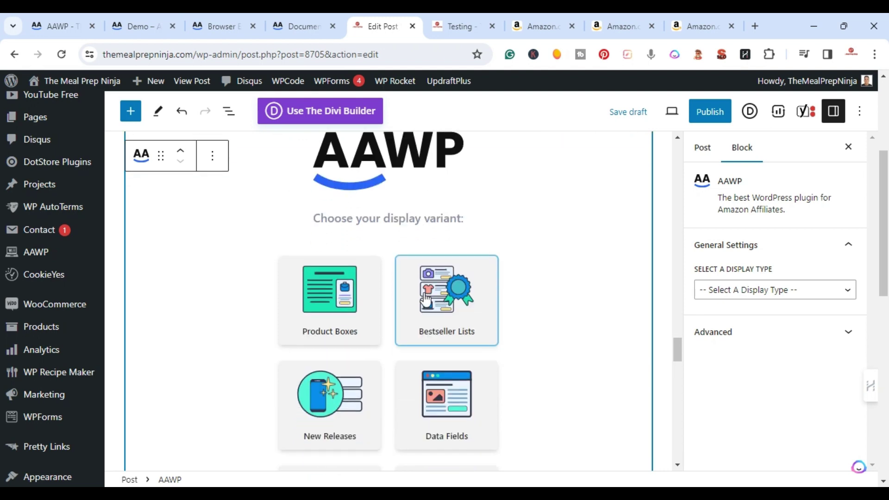
scroll(425, 302, down, 3)
scroll(421, 307, up, 3)
scroll(422, 404, down, 2)
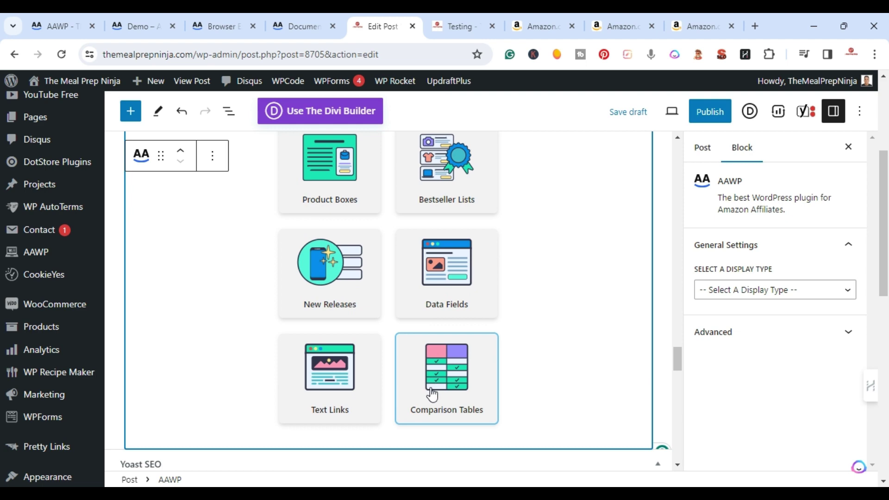
click(438, 394)
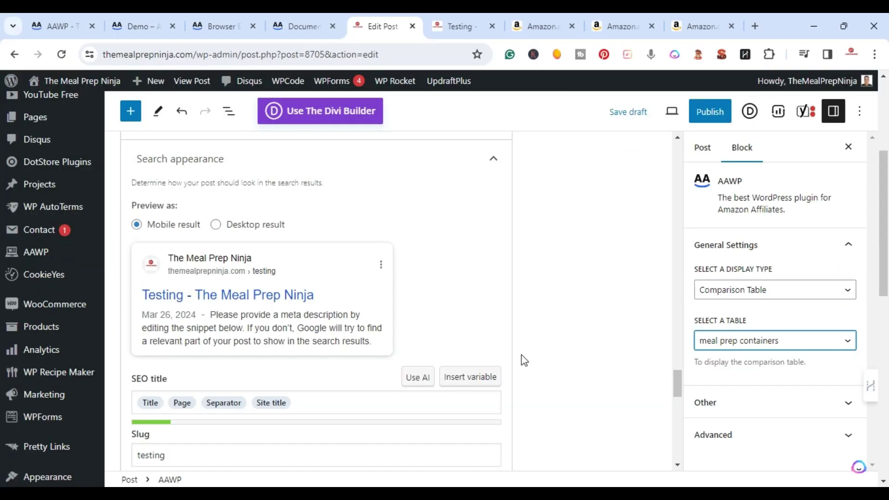
scroll(524, 338, up, 5)
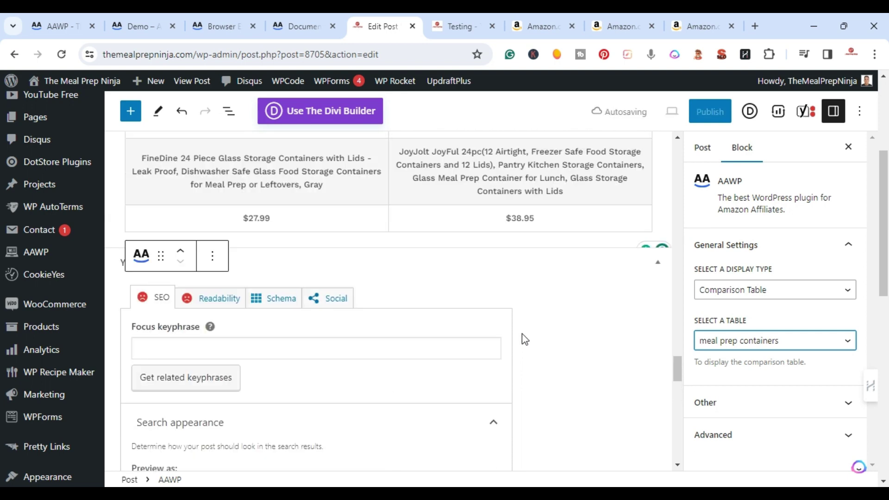
scroll(509, 341, up, 4)
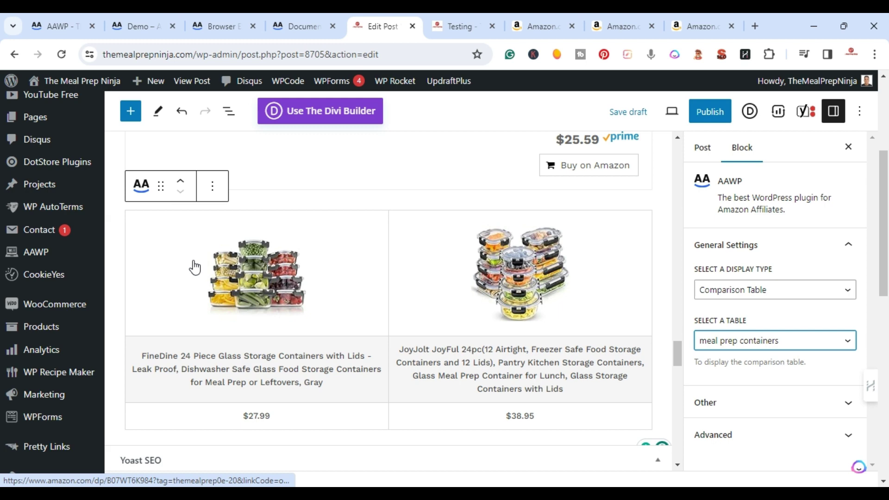
scroll(194, 267, down, 1)
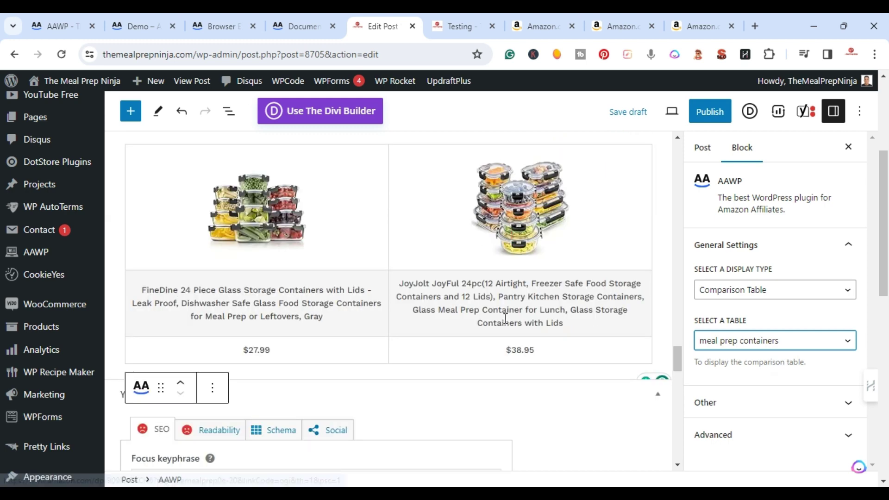
scroll(306, 323, up, 1)
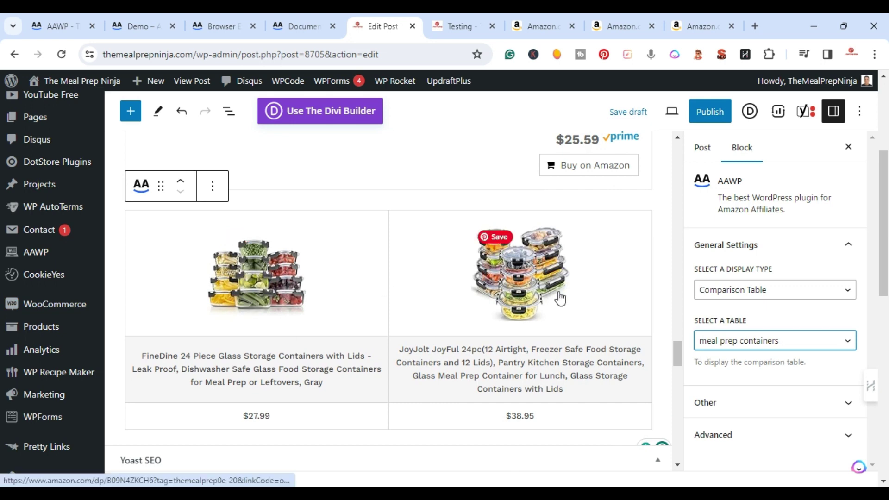